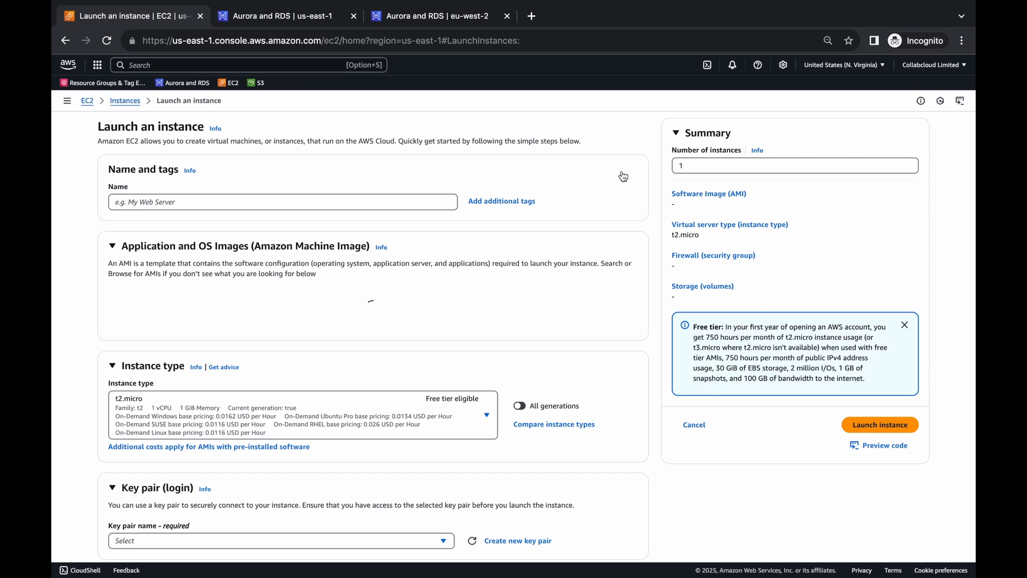
Step: Name the new EC2 instance "Repstance"
left_click(421, 200)
type("R")
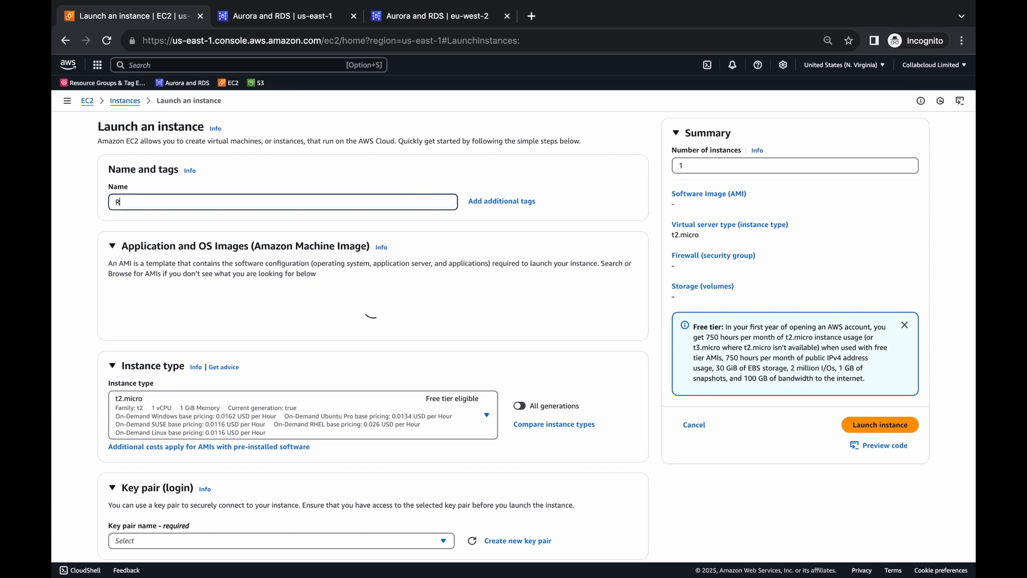
type("epstance")
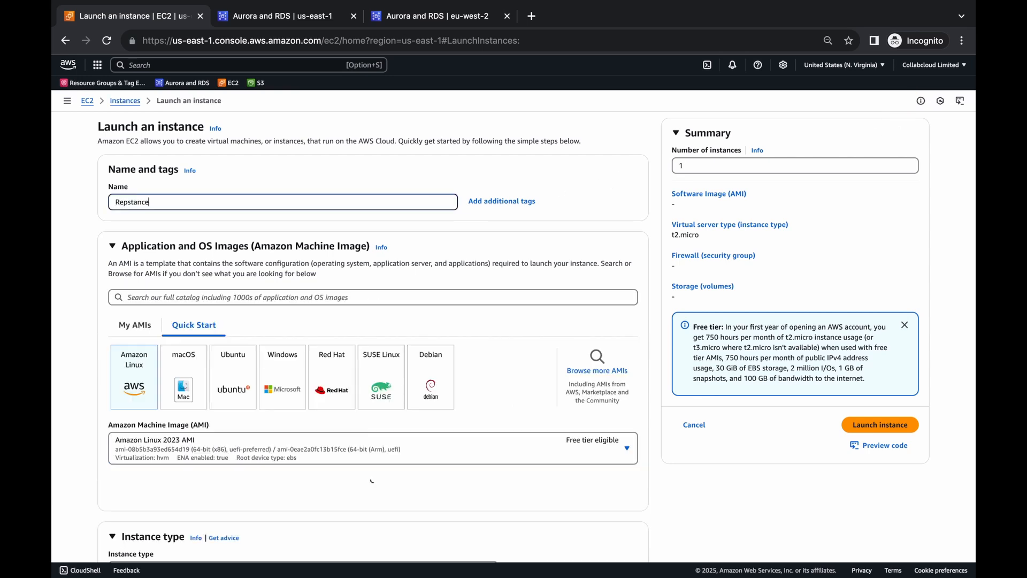
Step: Search the AMI catalog for "Repstance", choose the standard Repstance edition from AWS Marketplace and subscribe to it now
left_click(588, 370)
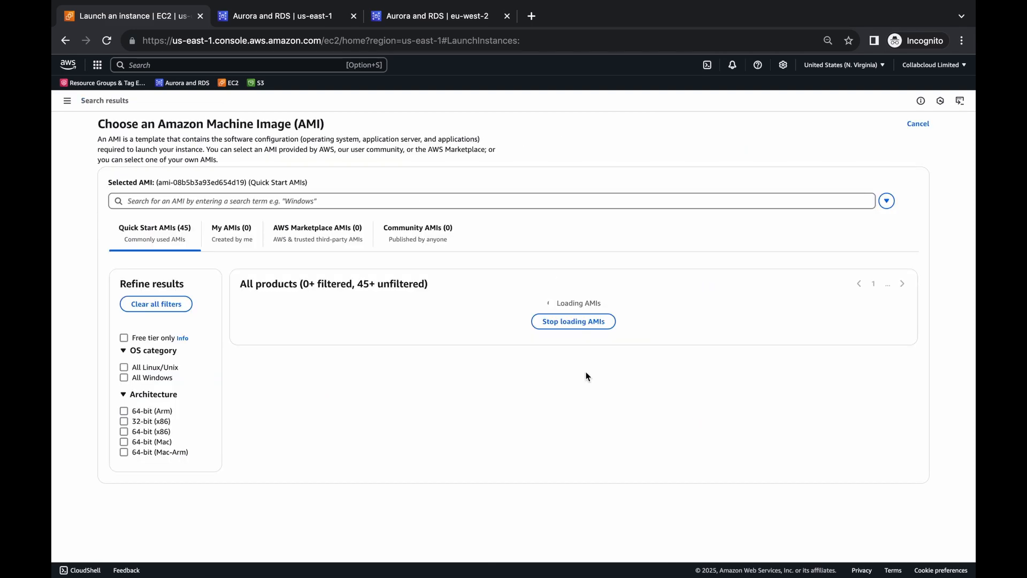
left_click(306, 208)
type("Repstance")
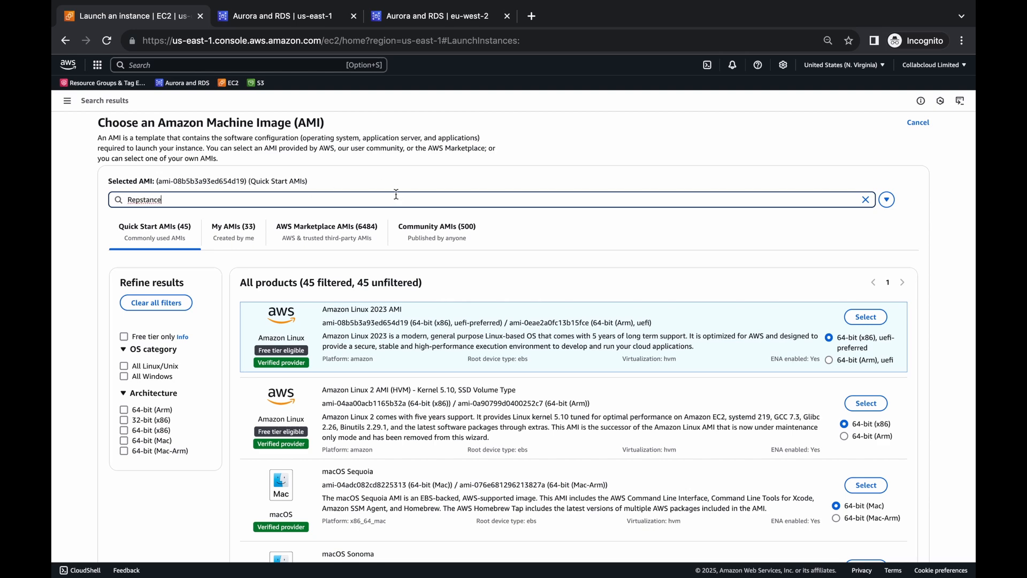
key("Return")
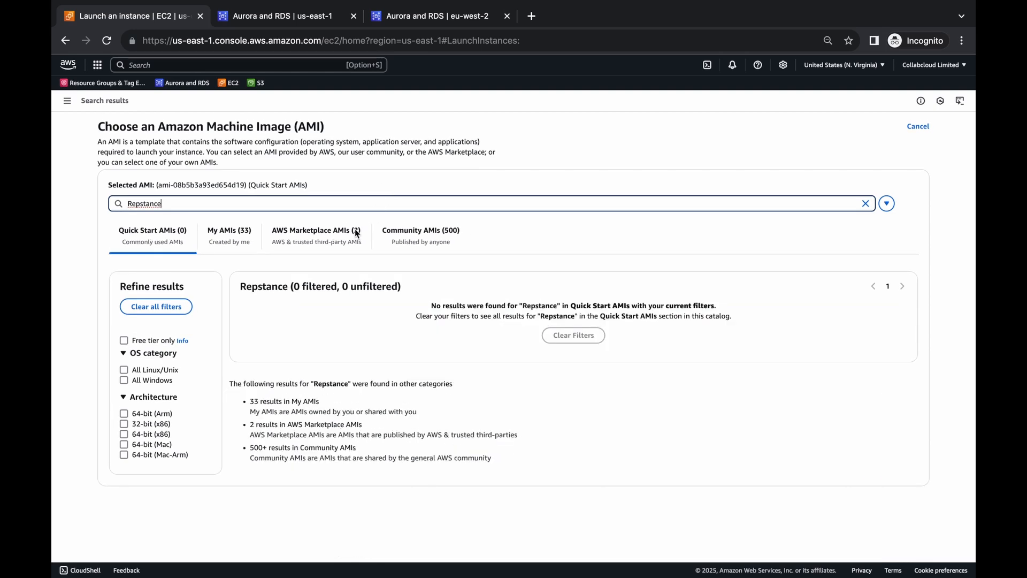
left_click(347, 234)
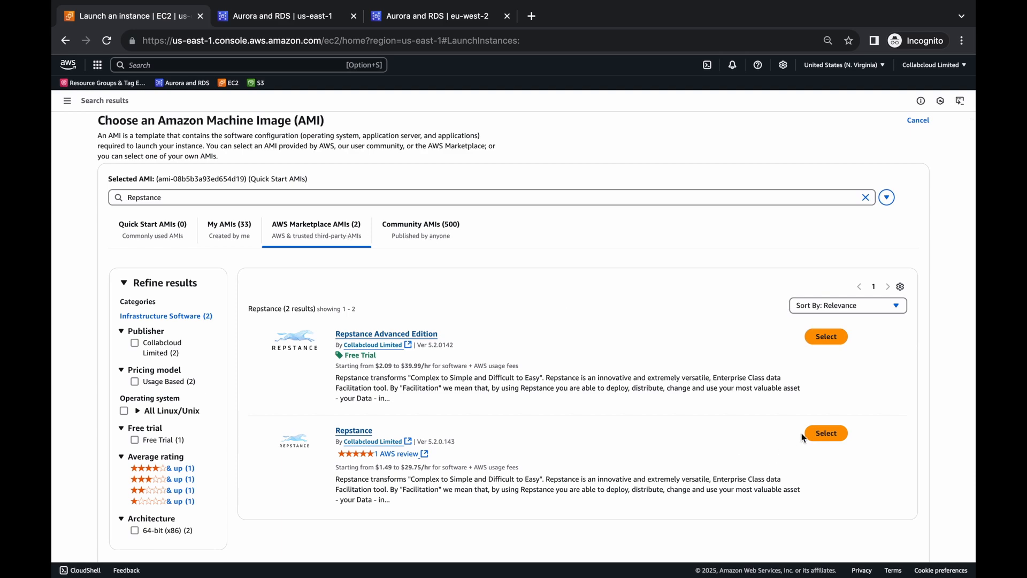
left_click(827, 434)
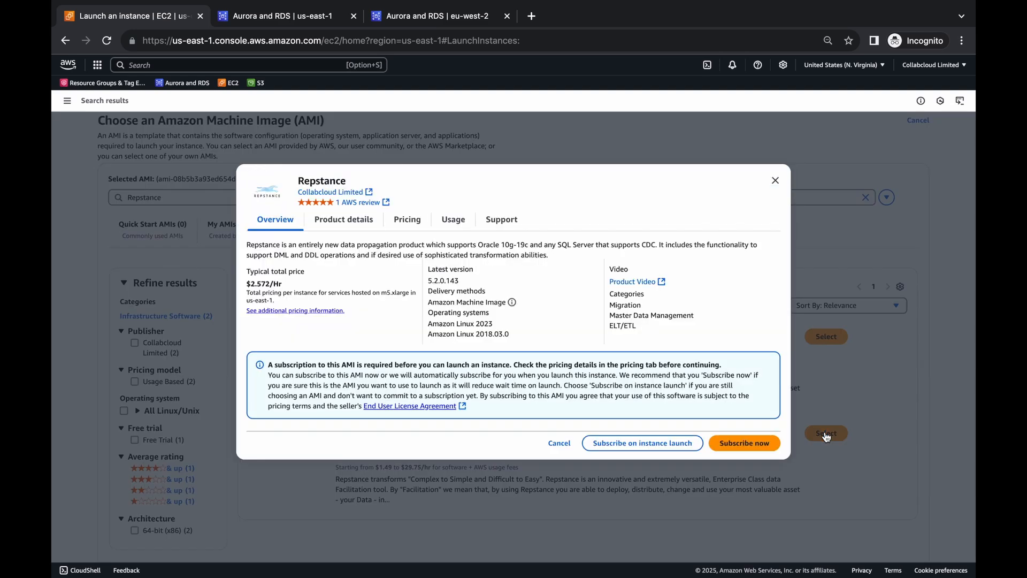
left_click(740, 445)
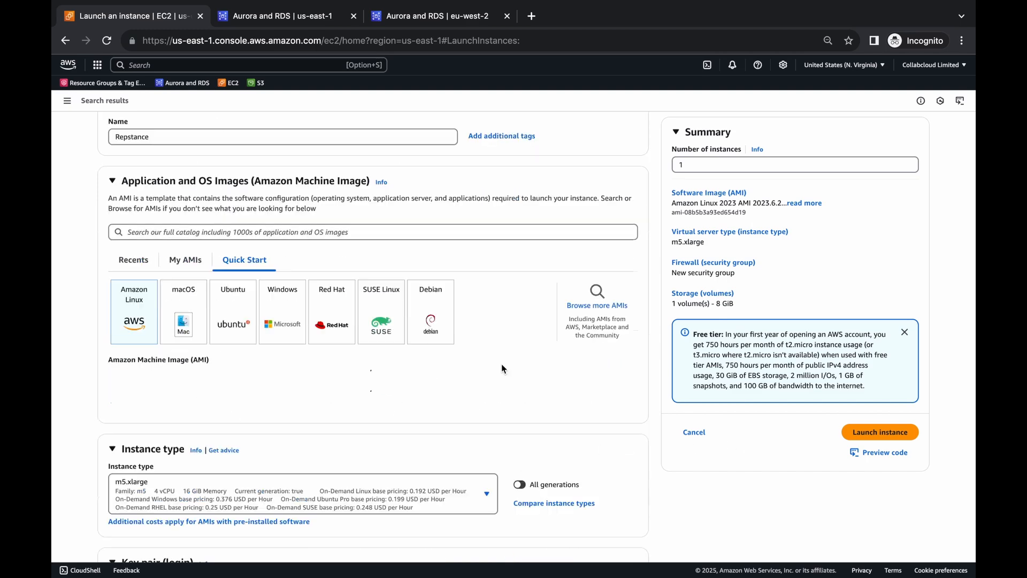
Step: Choose the existing repstance_demo key pair for logging in to the instance
scroll(502, 369, "down", 5)
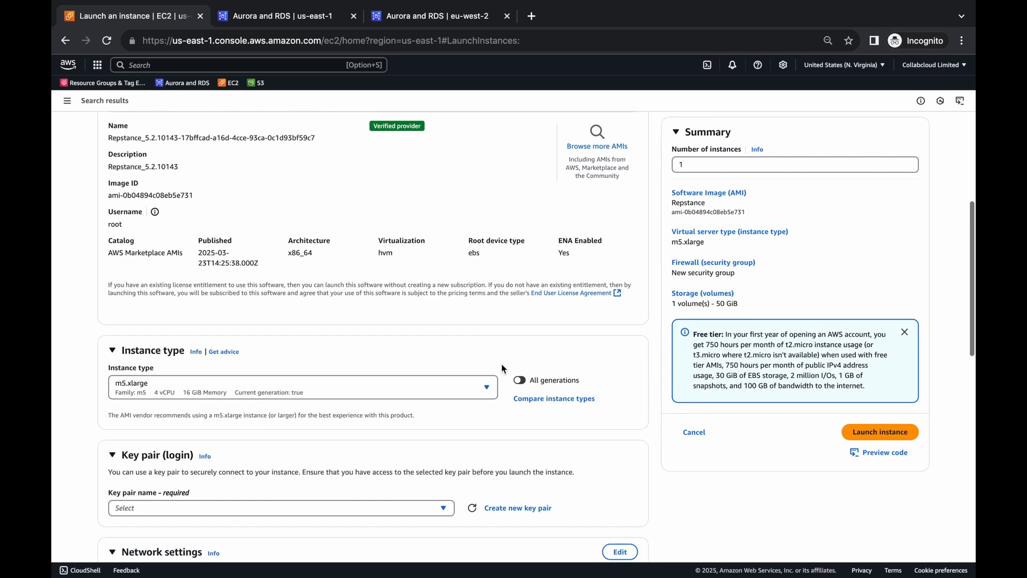
scroll(502, 366, "down", 3)
scroll(502, 365, "up", 2)
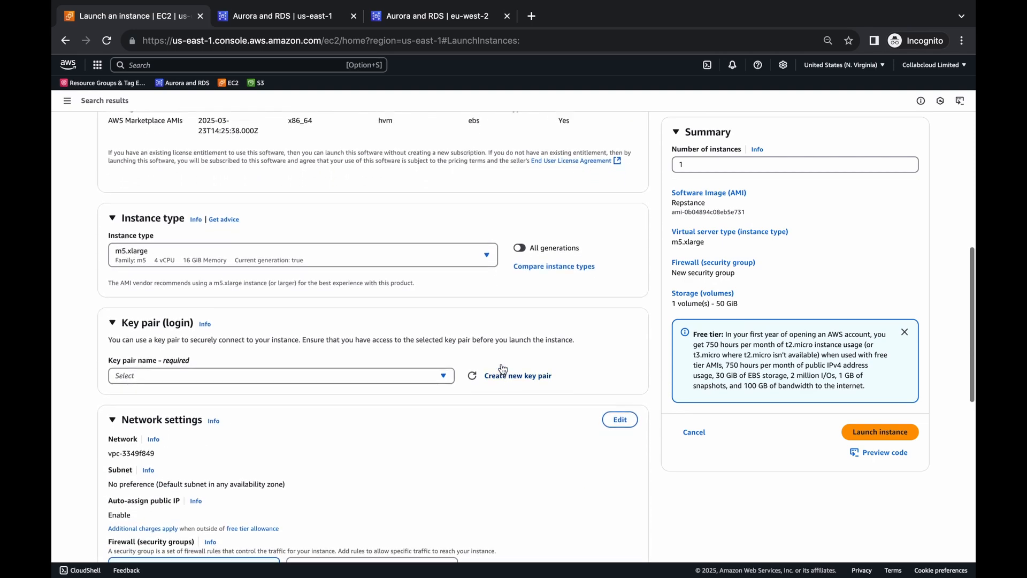
left_click(443, 451)
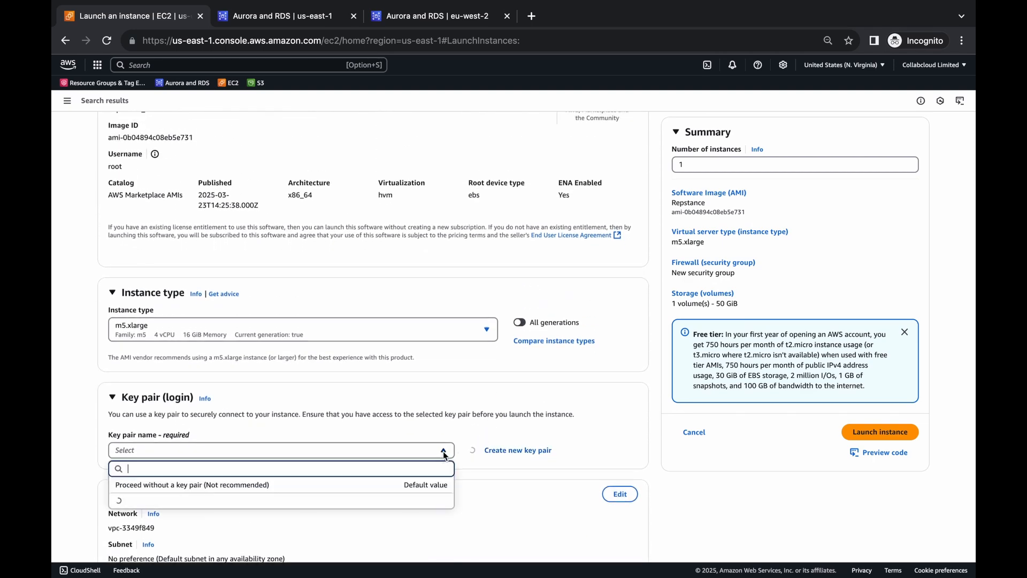
left_click(406, 503)
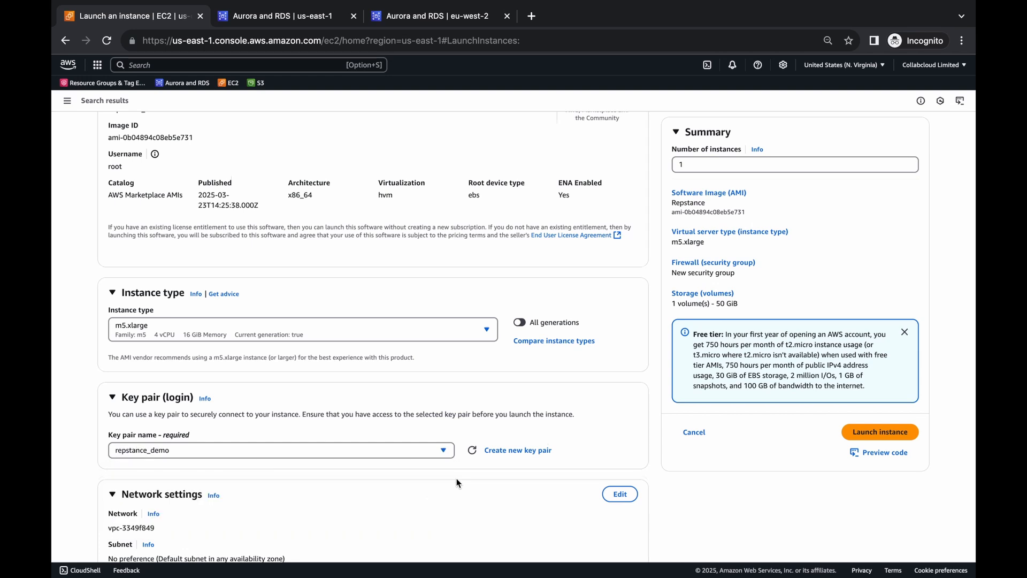
Step: Review the network and storage settings, keep them as proposed, and launch the instance
scroll(457, 482, "down", 1)
scroll(457, 483, "down", 3)
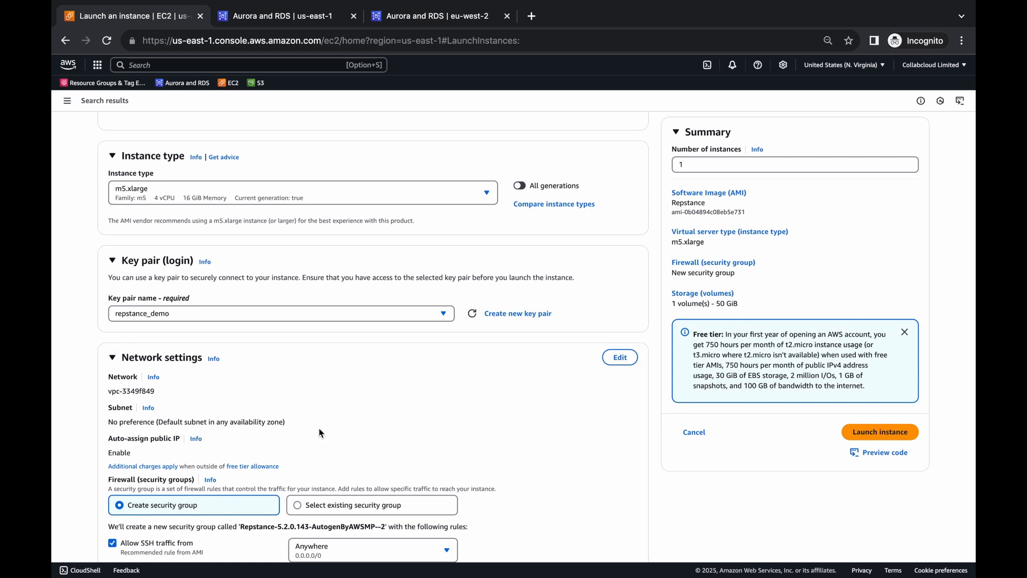
scroll(320, 429, "down", 2)
scroll(381, 360, "down", 3)
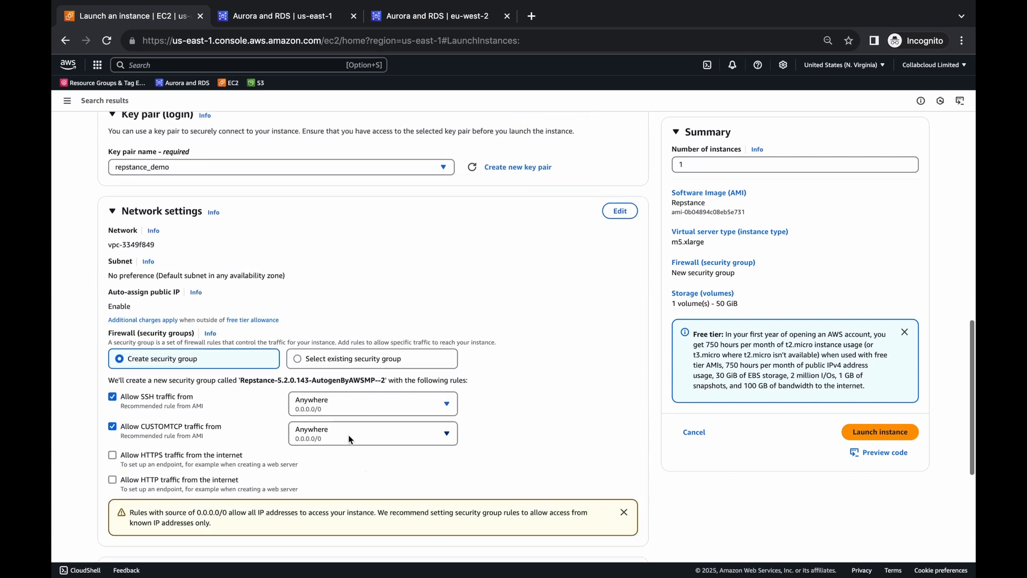
scroll(361, 465, "down", 3)
scroll(362, 460, "down", 5)
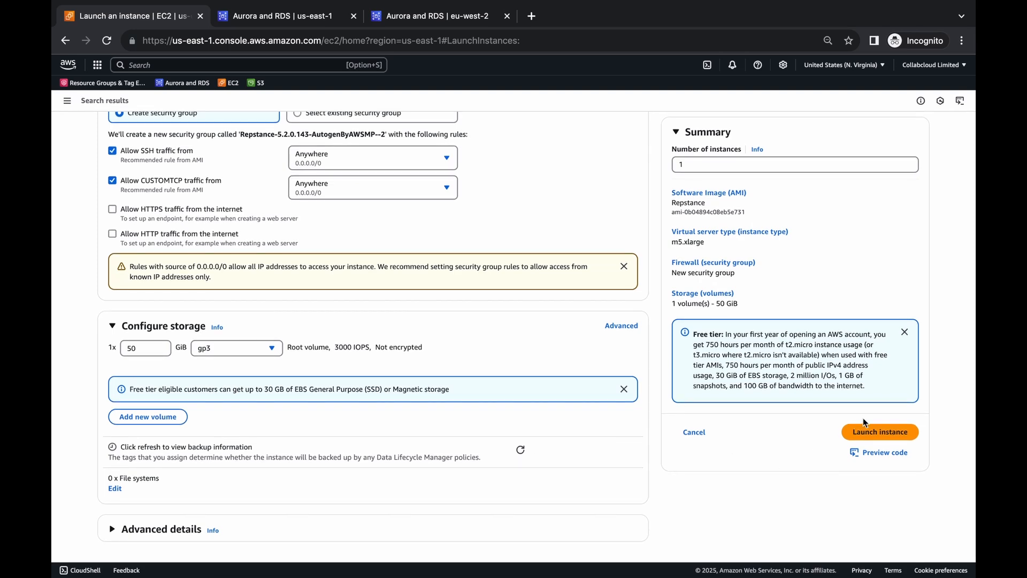
left_click(871, 435)
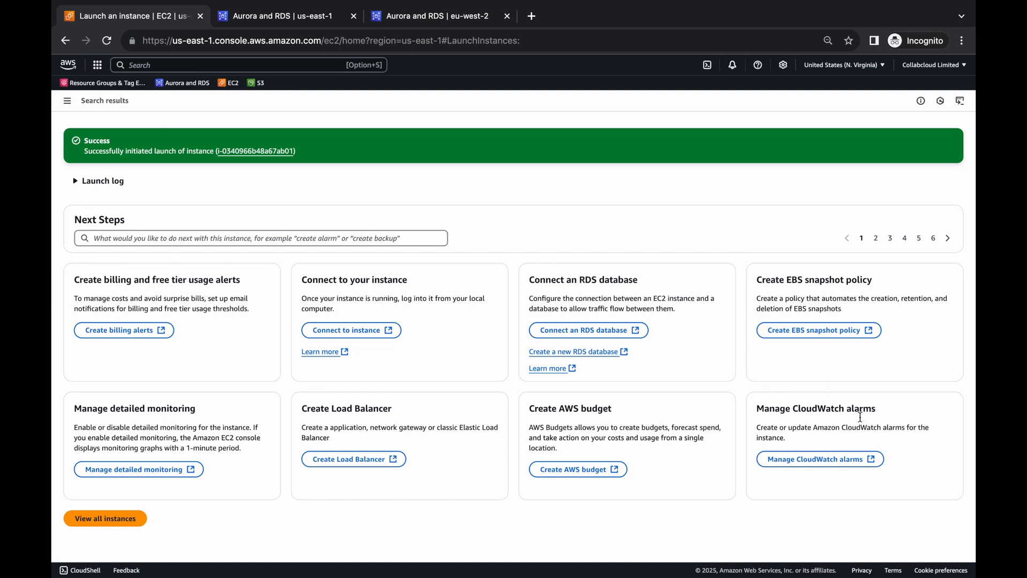
Step: Open the details of the newly launched Repstance instance and copy its public IPv4 DNS name
left_click(281, 152)
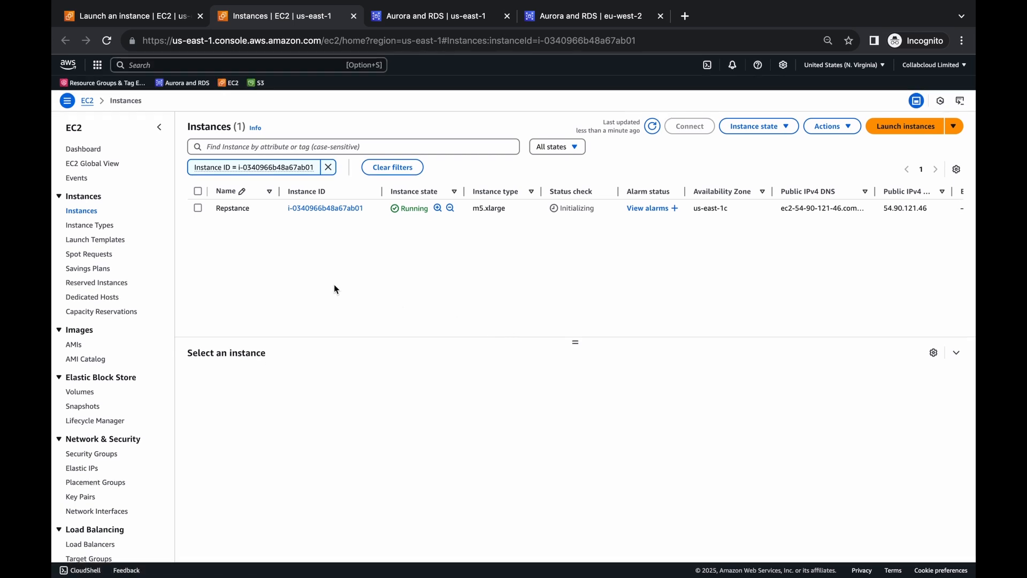
left_click(196, 209)
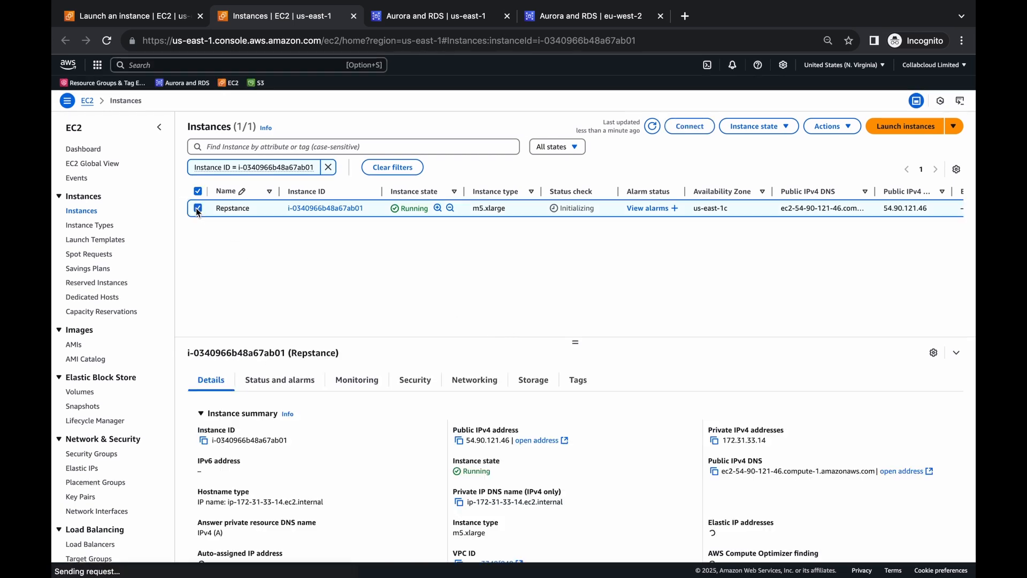
left_click(715, 472)
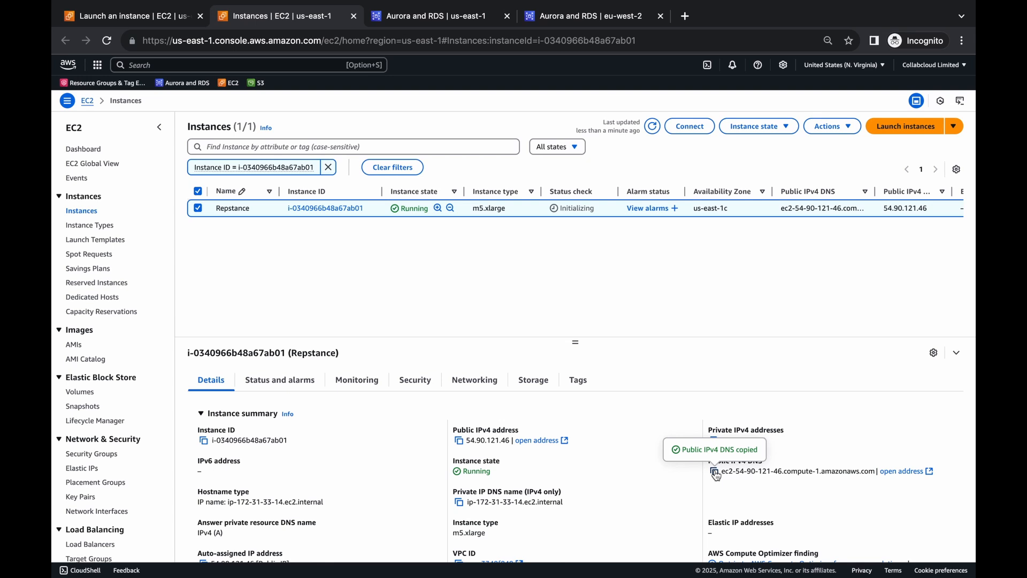
Step: Open the copied public DNS address on port 3000 in a new browser tab
left_click(685, 16)
key("super+v")
type(":3000")
key("Return")
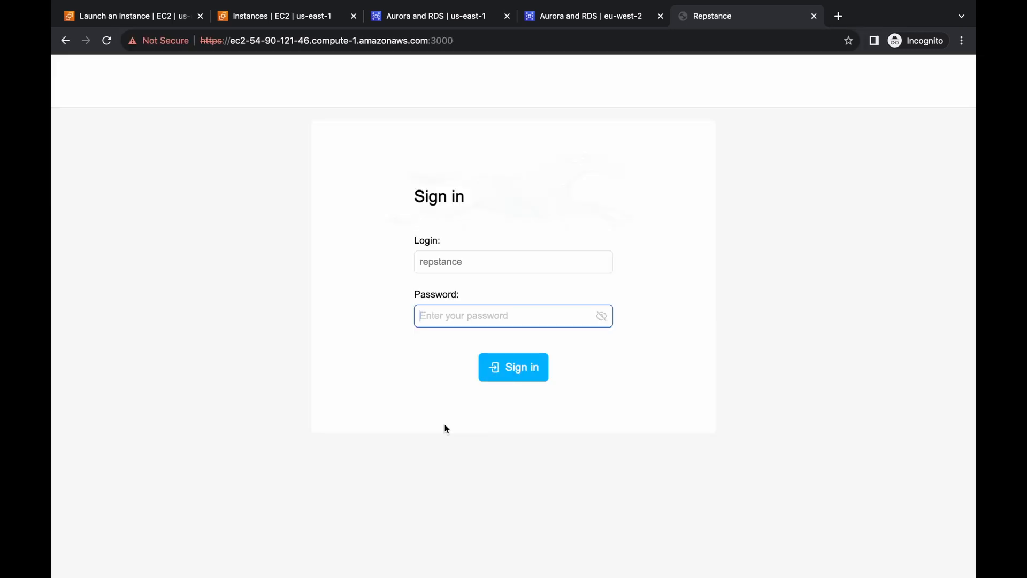
Step: Copy the instance ID from the EC2 details and sign in to Repstance with it as the password
left_click(279, 19)
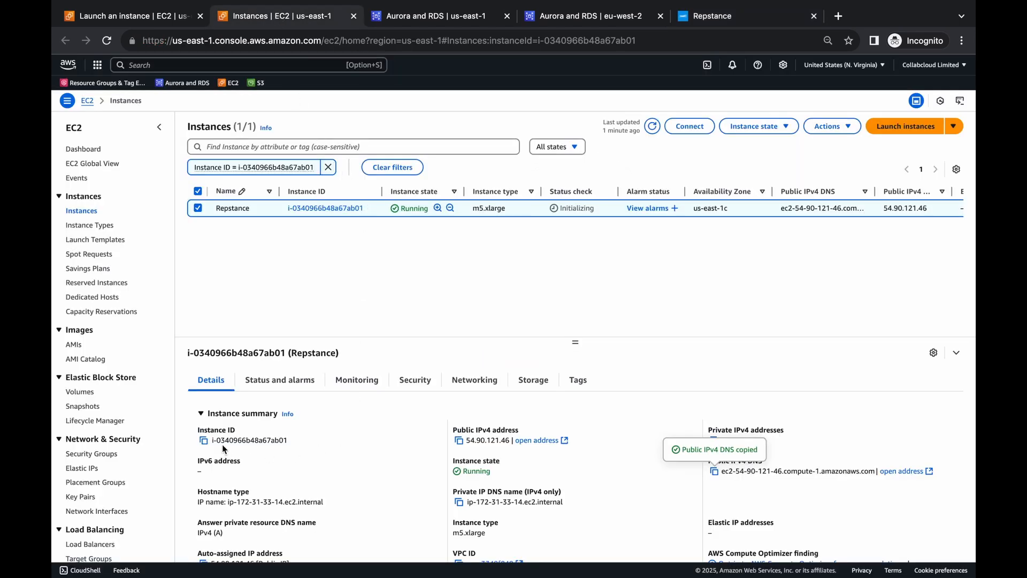
left_click(203, 440)
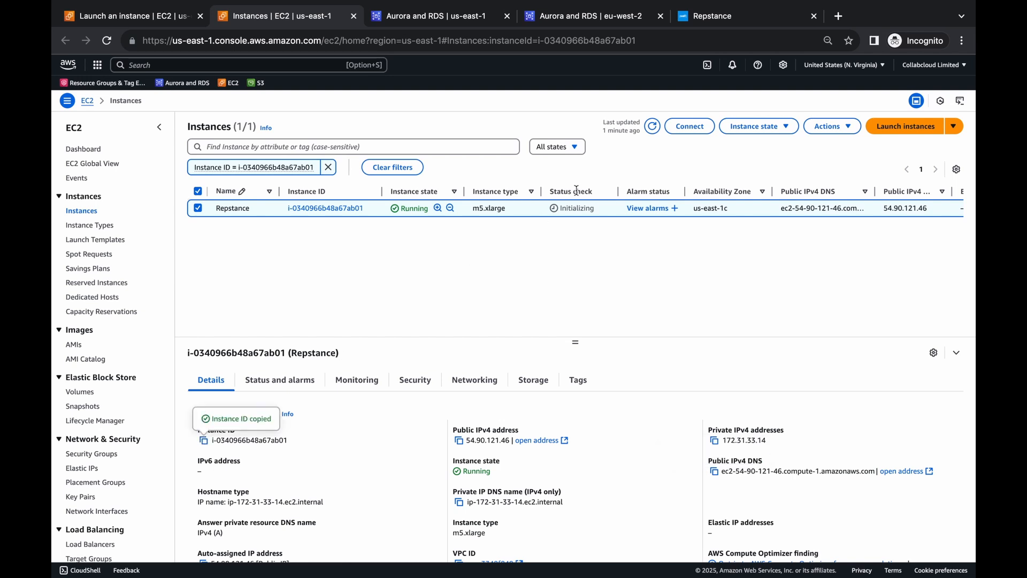
left_click(722, 20)
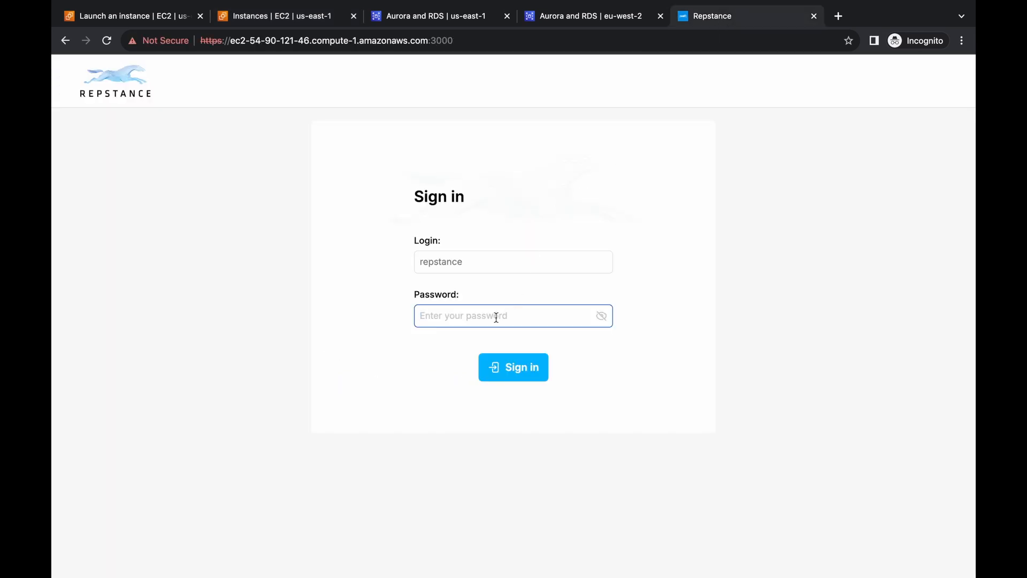
key("ctrl+v")
left_click(603, 318)
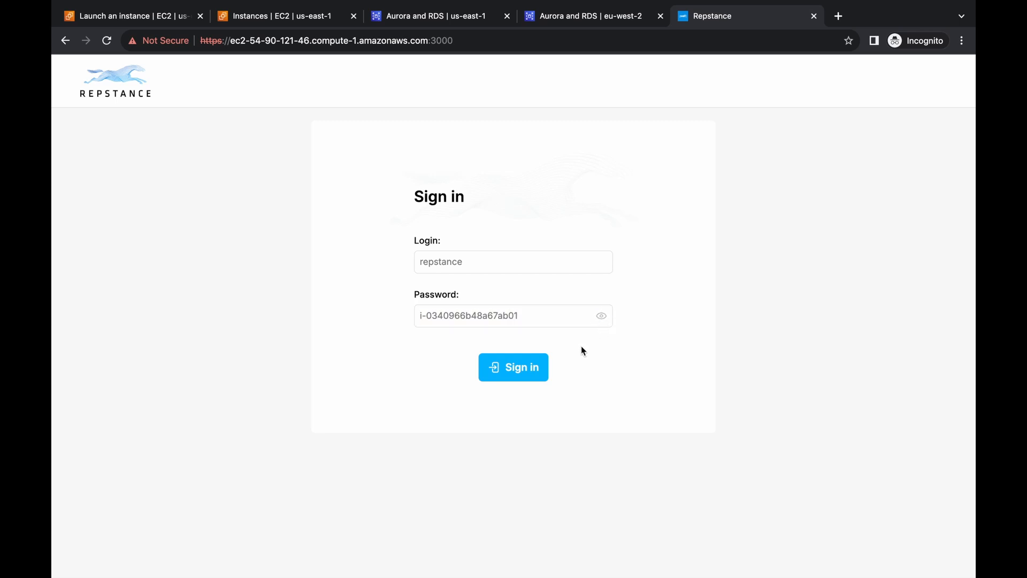
left_click(528, 368)
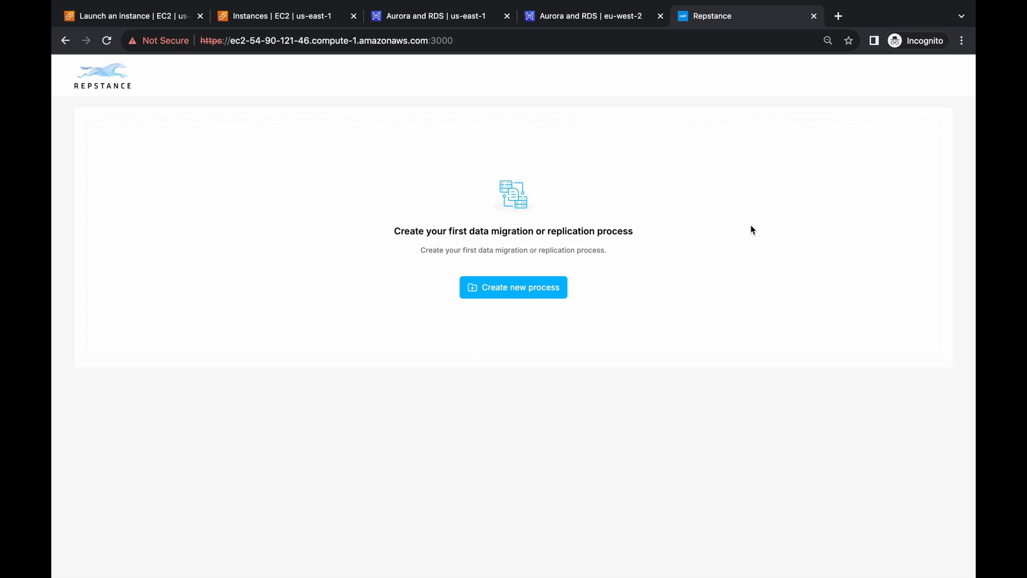
Step: Create a new capture process named sql_rep1 with Autostart enabled and SQL Server as its database
left_click(521, 291)
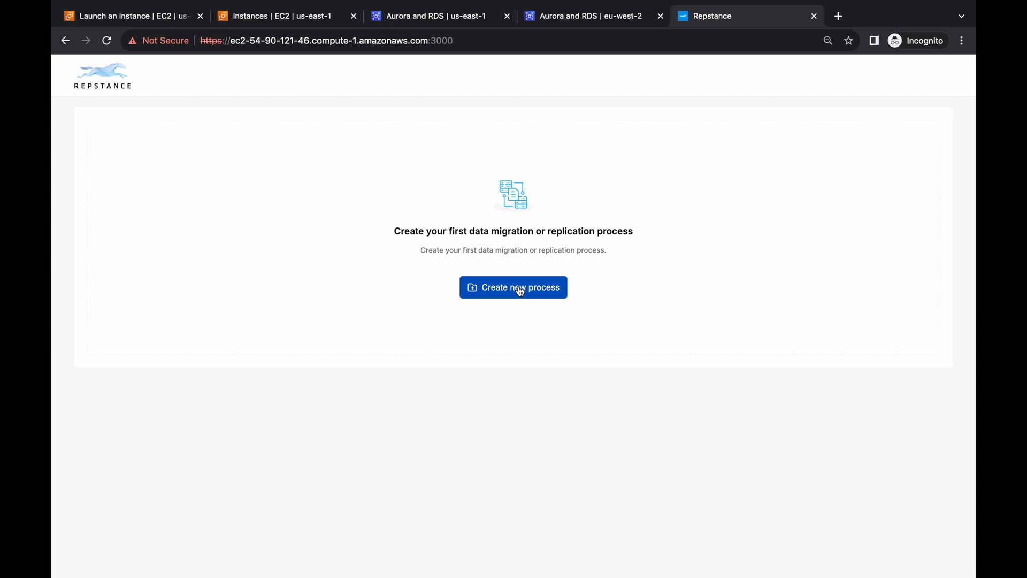
left_click(520, 291)
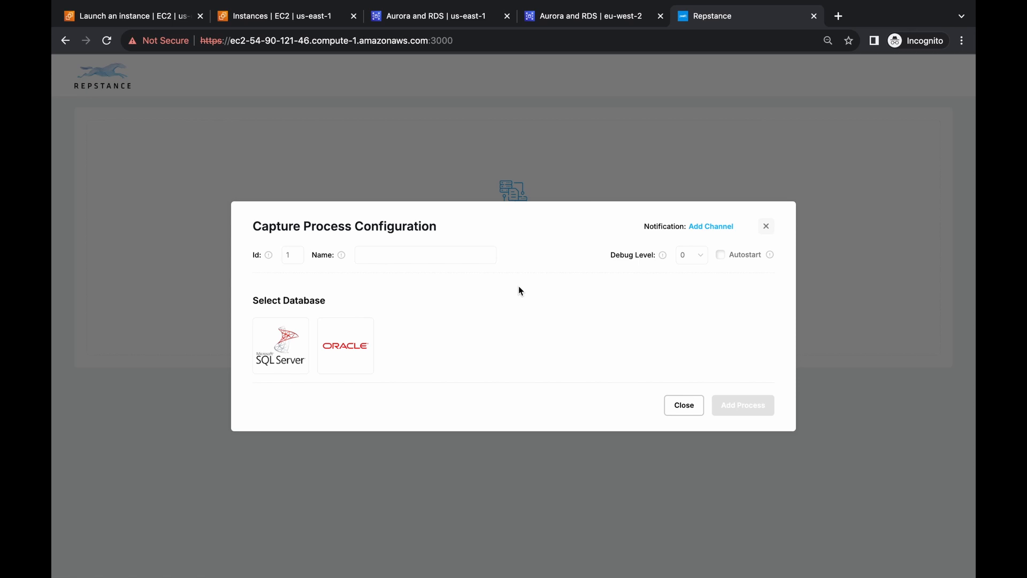
left_click(415, 253)
type("sql_rep1")
left_click(722, 256)
left_click(288, 353)
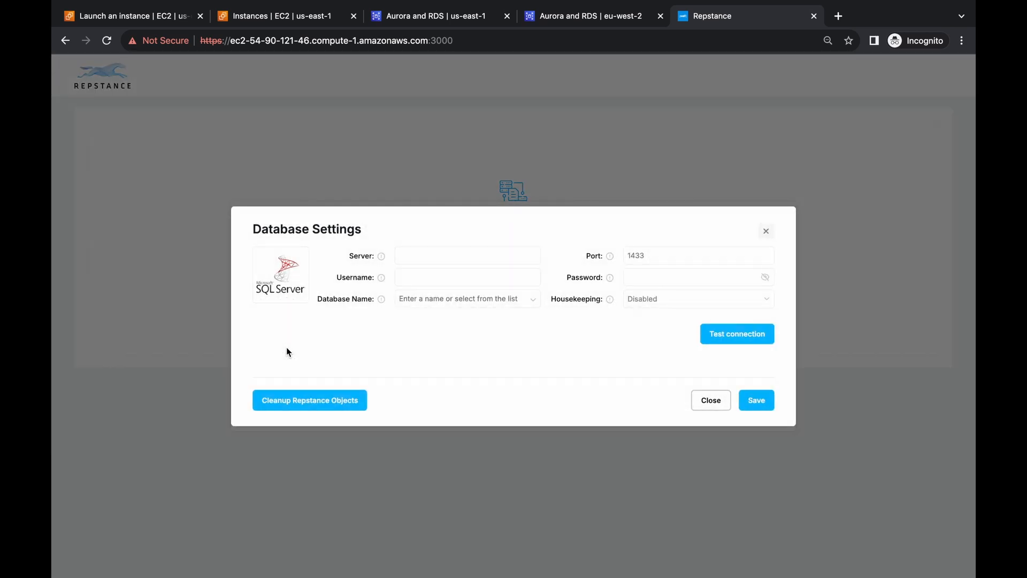
Step: Enter the copied us-east-1 RDS endpoint as the server, demo as the username, and the database password
left_click(439, 257)
key("ctrl+v")
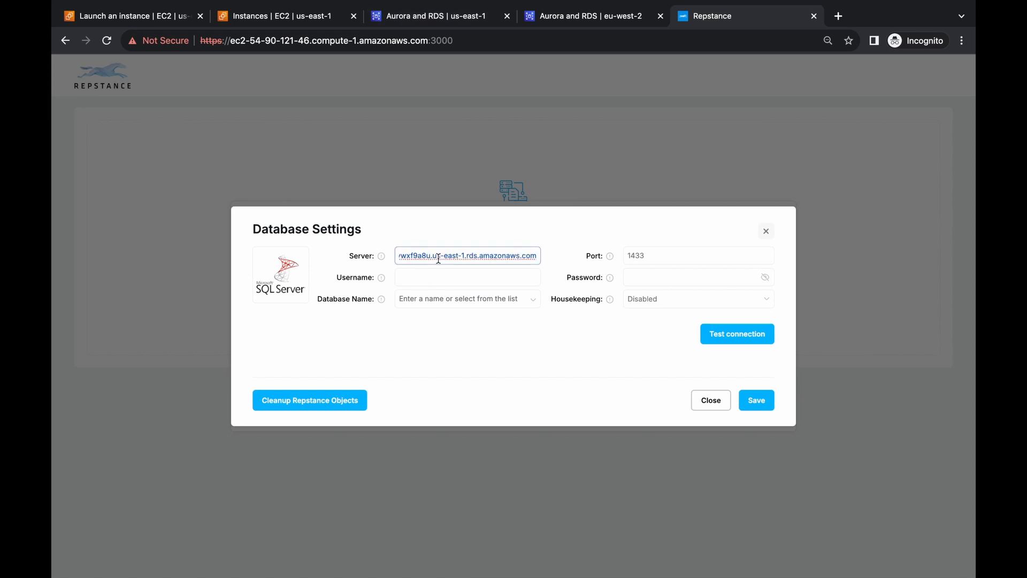
left_click(417, 277)
type("demo")
key("Tab")
type("•••")
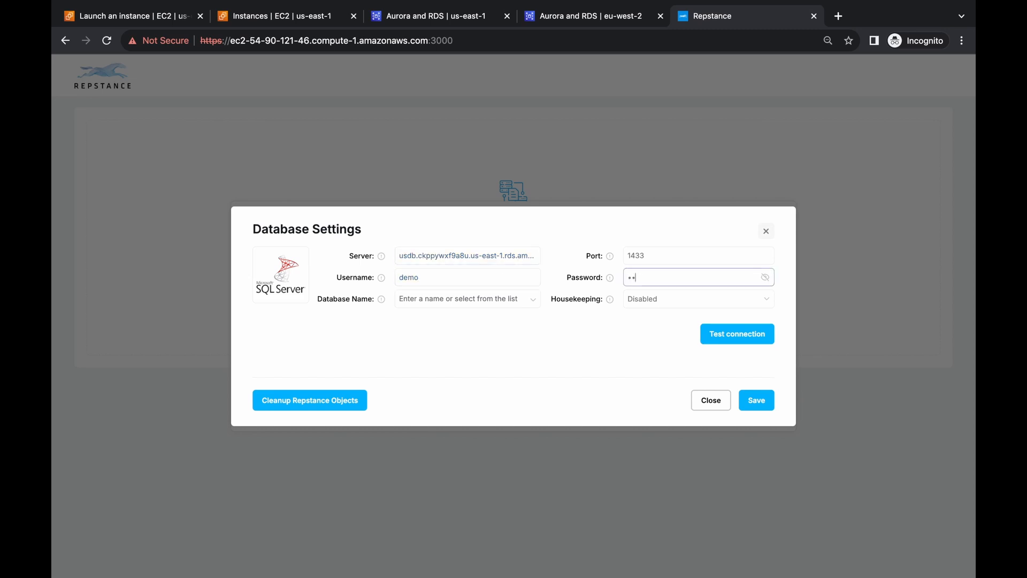
type("••••••")
key("Tab")
Step: Select DWH as the capture database and test the connection
left_click(532, 300)
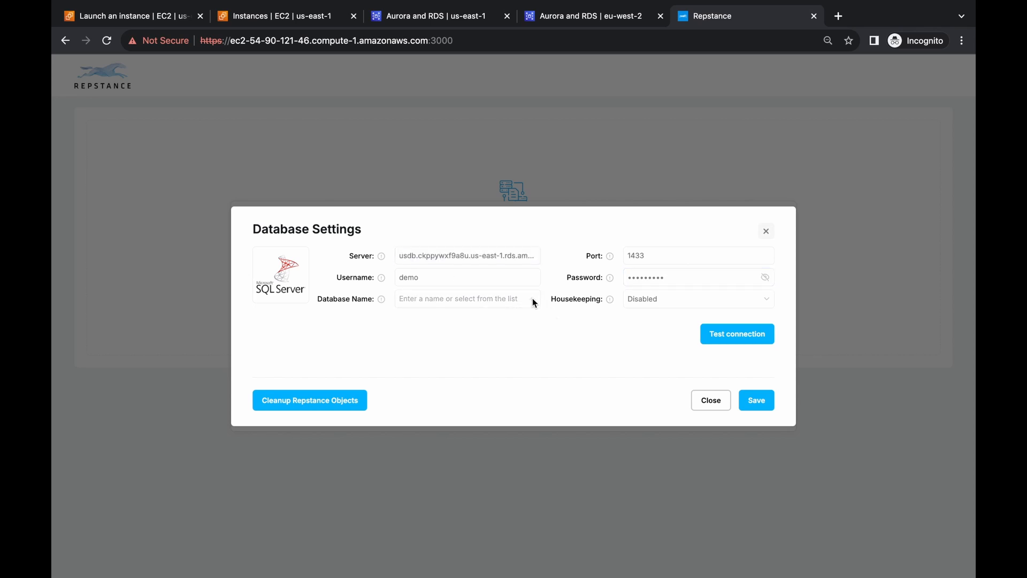
left_click(407, 341)
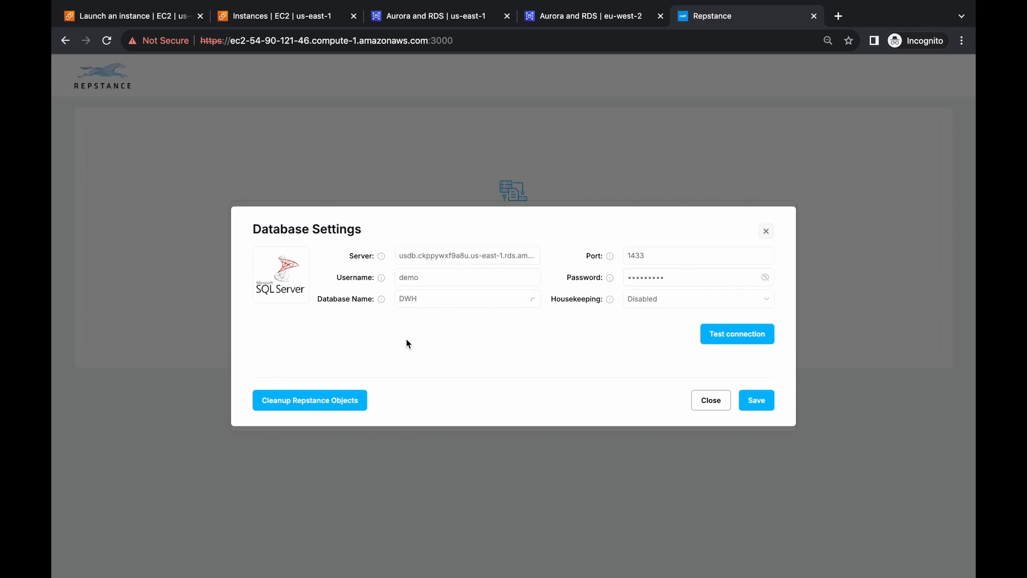
left_click(735, 340)
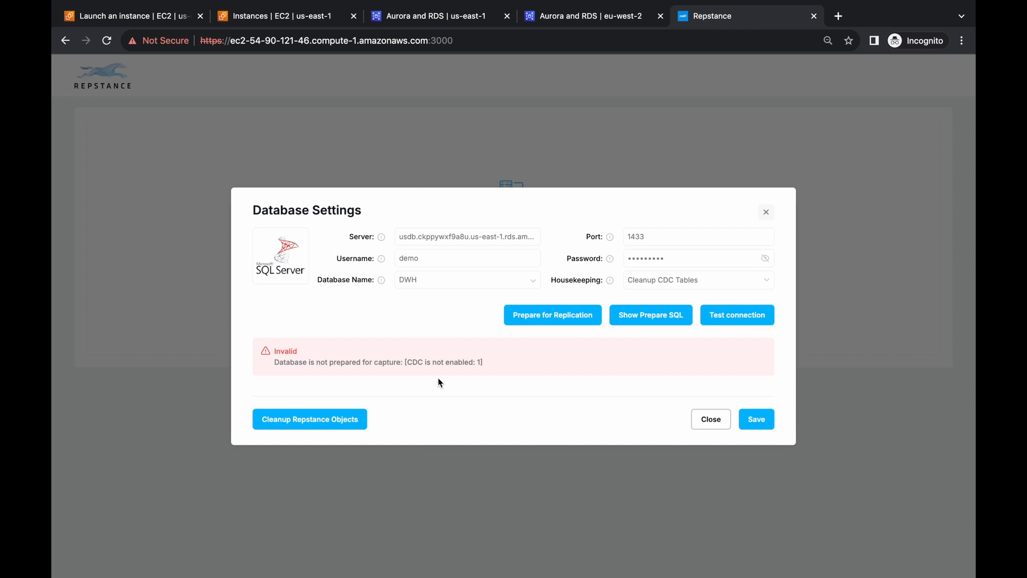
Step: Prepare the DWH database for replication and save the database settings
left_click(545, 316)
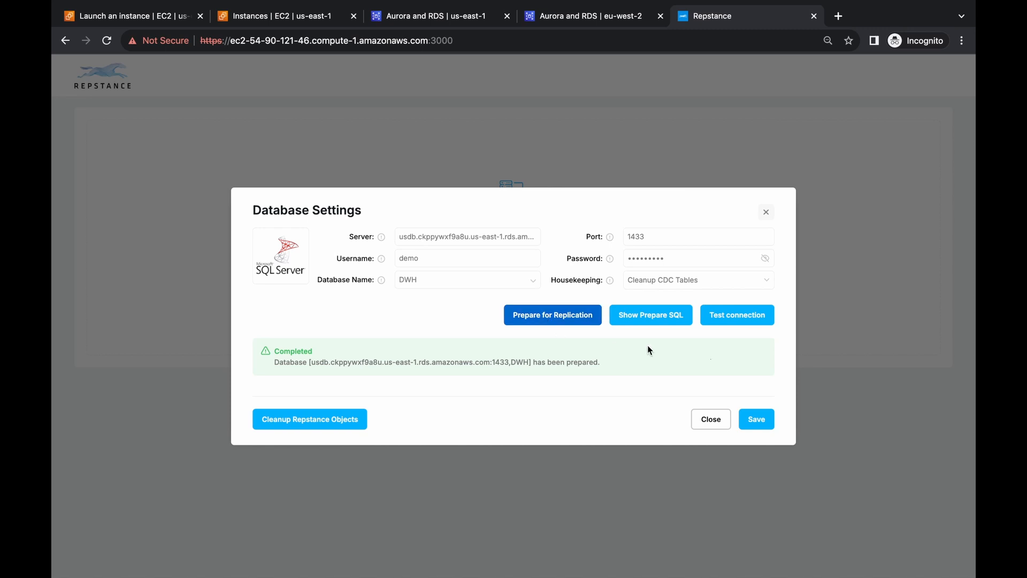
left_click(765, 424)
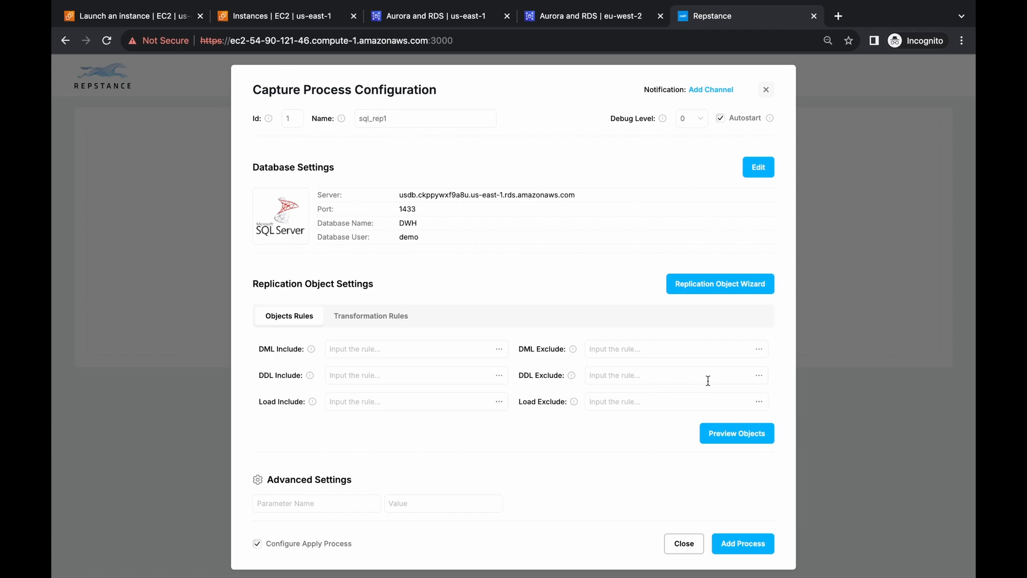
Step: In the replication object wizard, list all tables of the dbo schema by setting the table condition to Any, and review the result pages
left_click(716, 283)
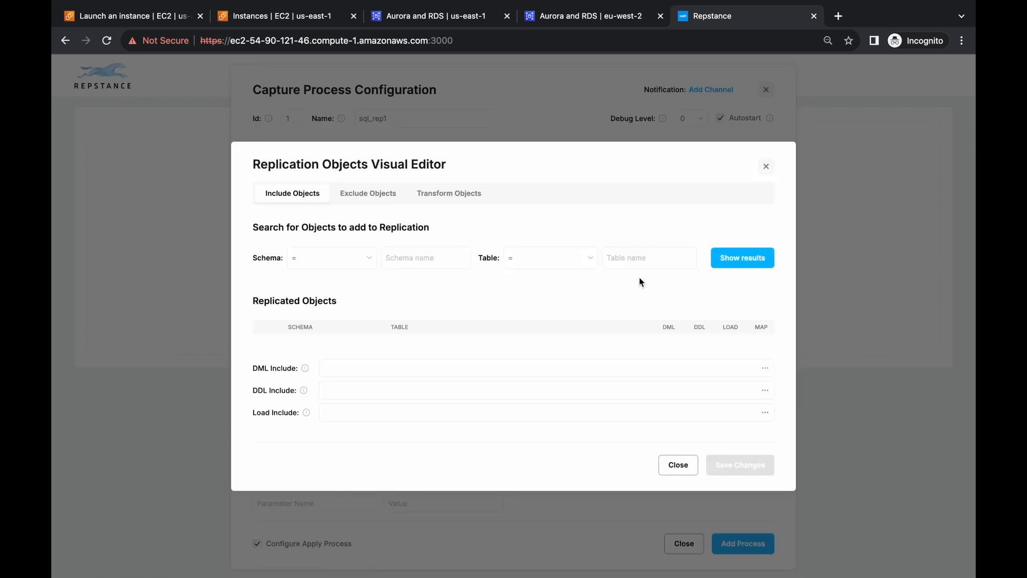
left_click(430, 258)
type("dbo")
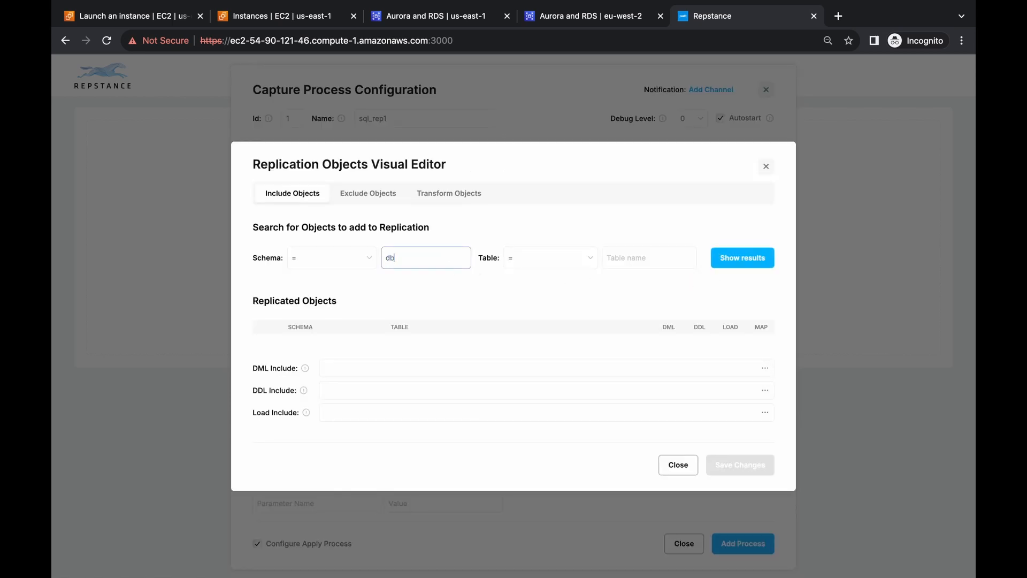
left_click(590, 259)
left_click(516, 282)
left_click(749, 258)
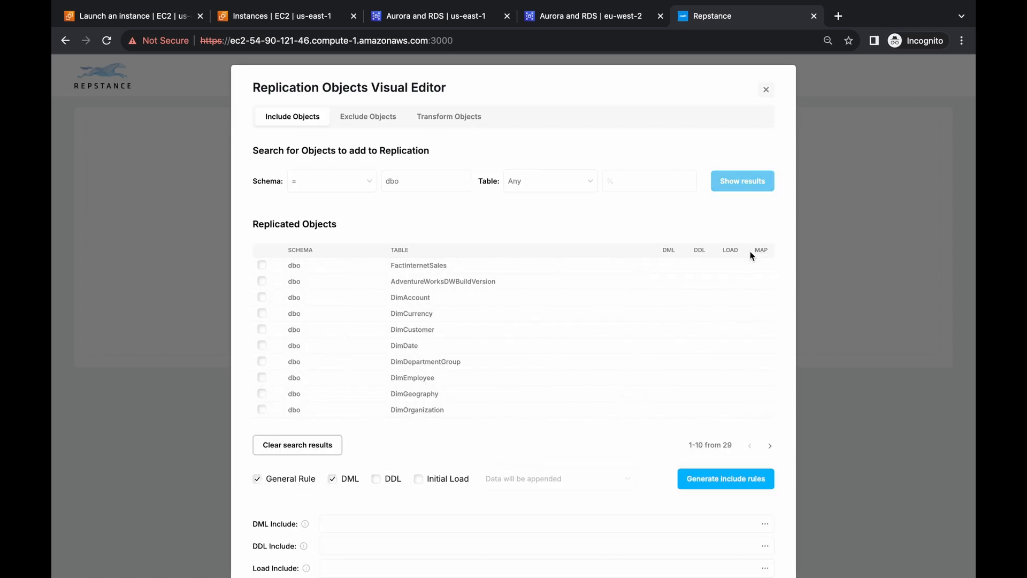
left_click(770, 447)
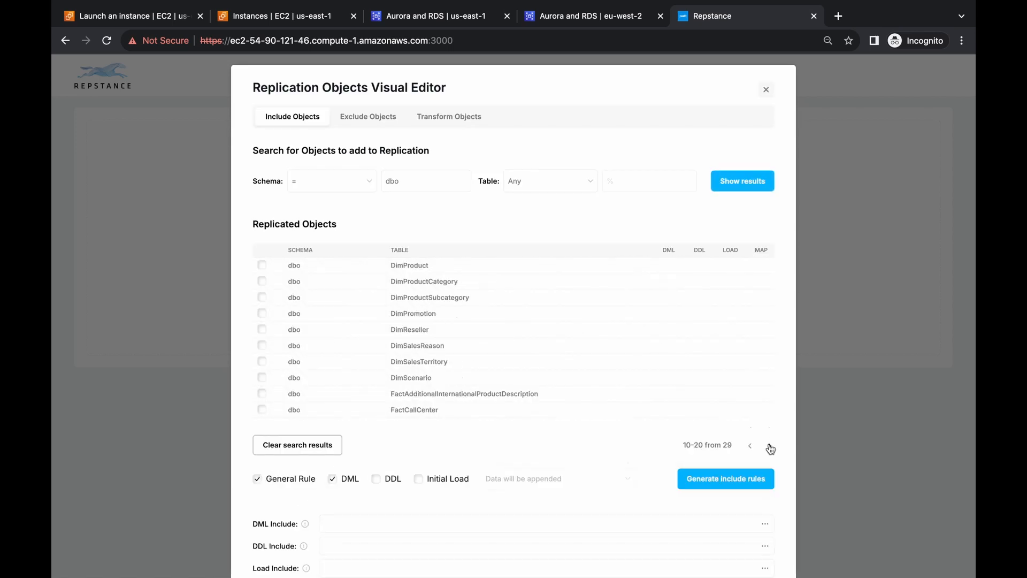
left_click(771, 449)
scroll(568, 416, "down", 1)
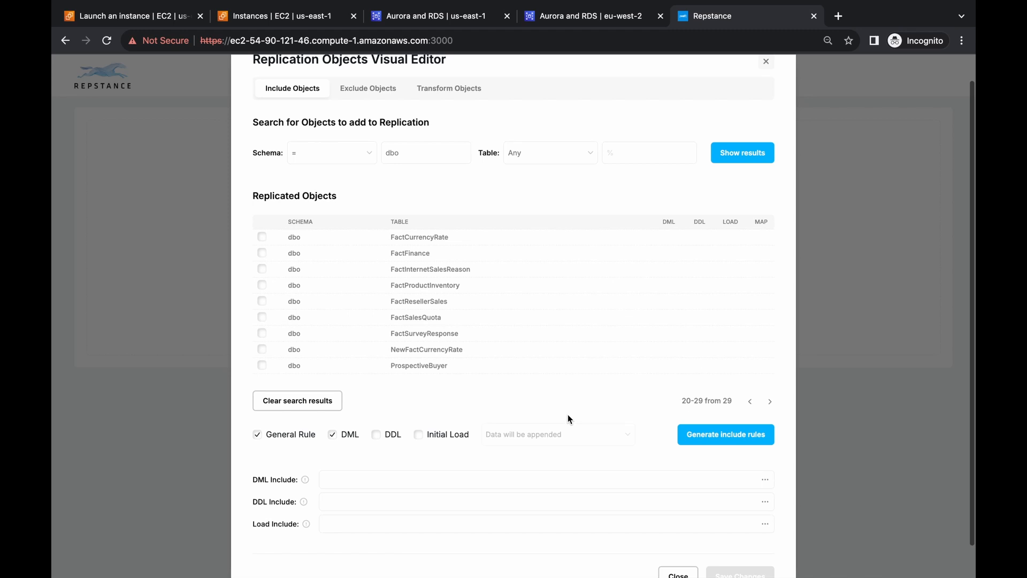
left_click(750, 402)
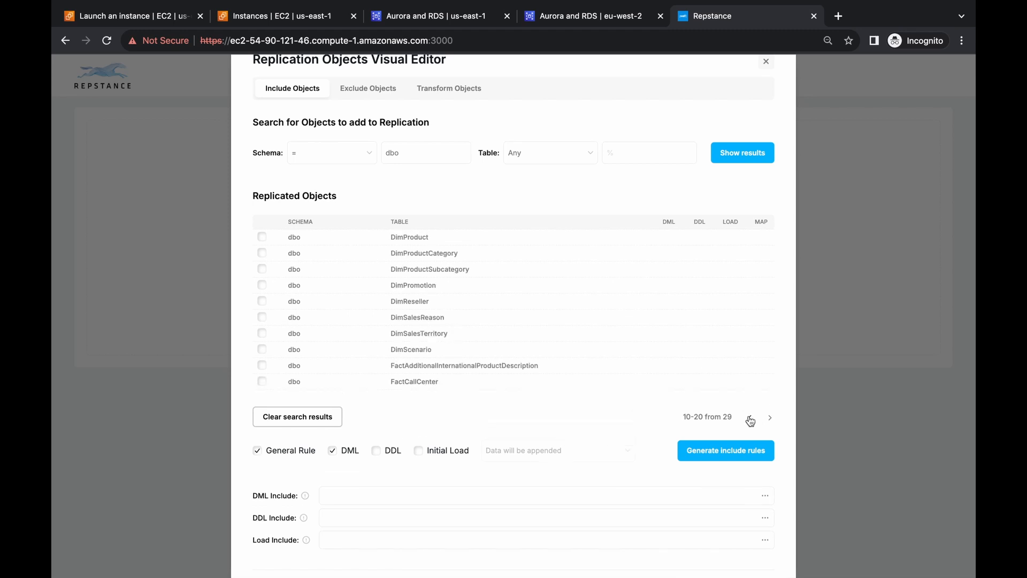
left_click(751, 418)
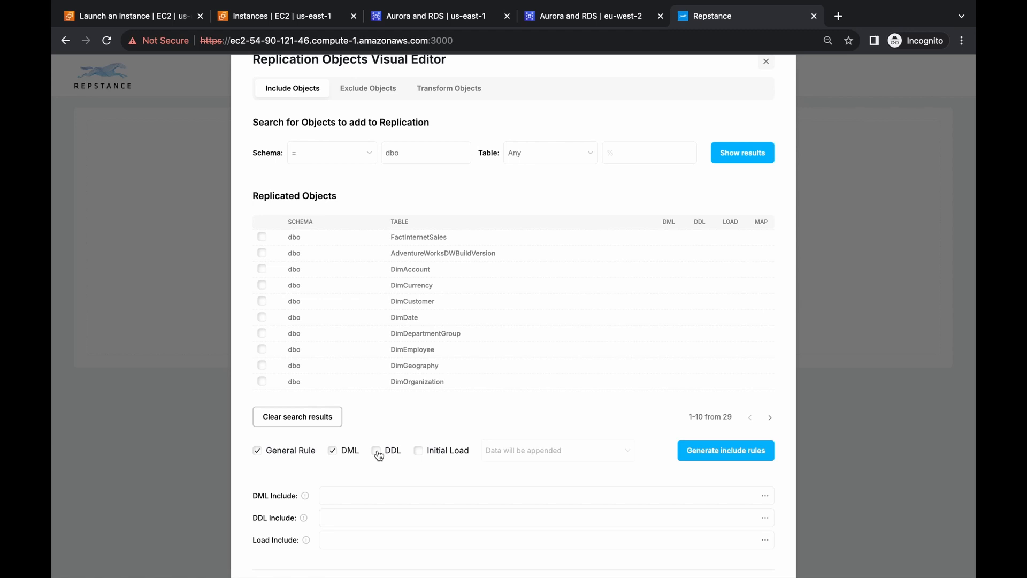
Step: Generate general include rules for DML, DDL and Initial Load with the "Data will be truncated" option, and save them
left_click(421, 452)
left_click(630, 453)
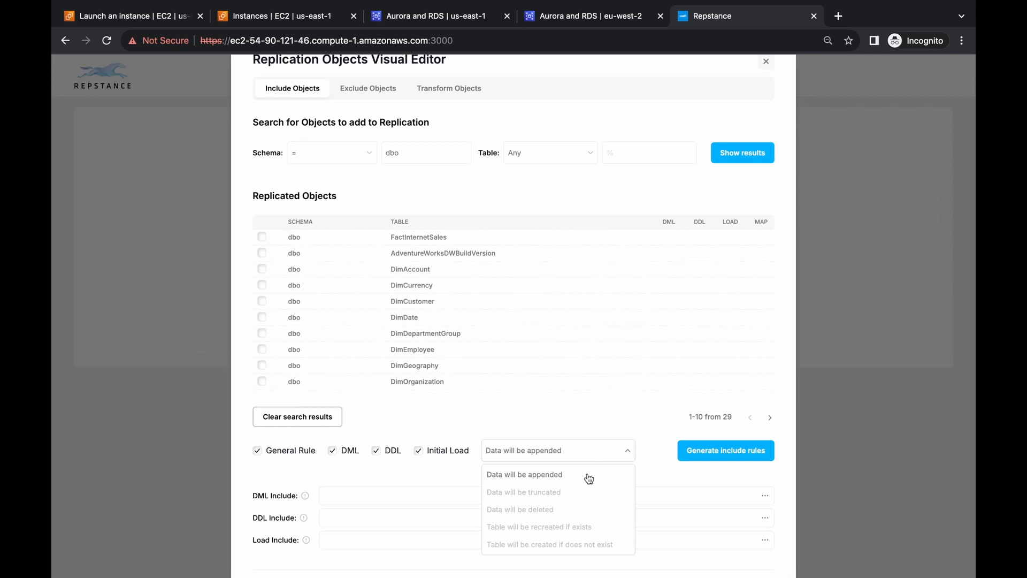
left_click(544, 496)
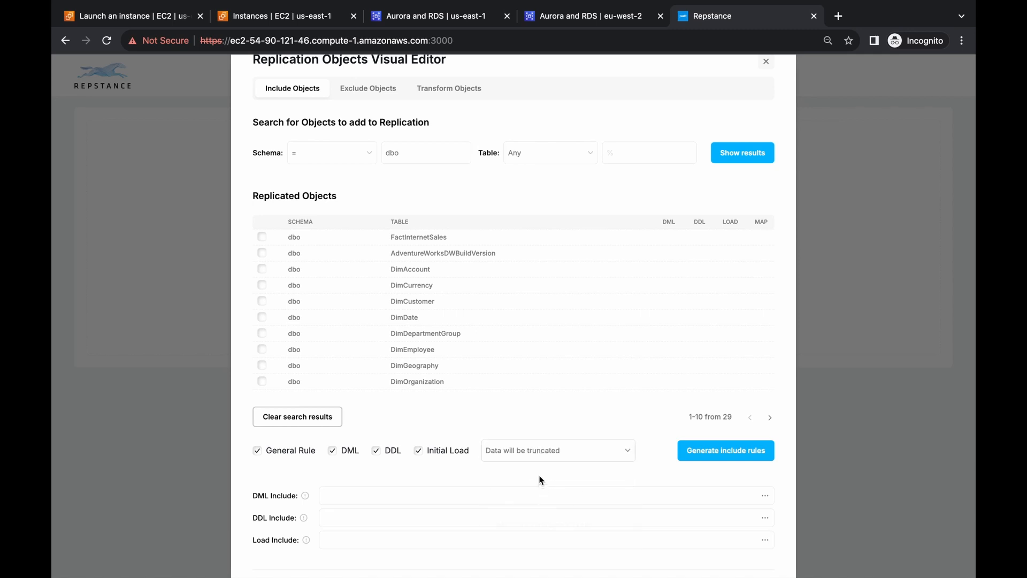
scroll(542, 480, "down", 1)
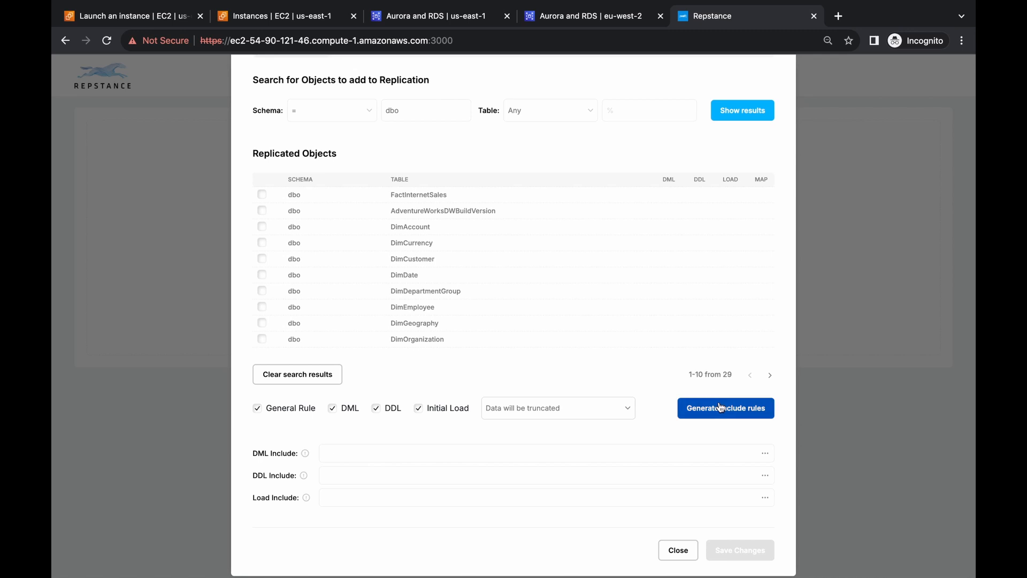
left_click(719, 404)
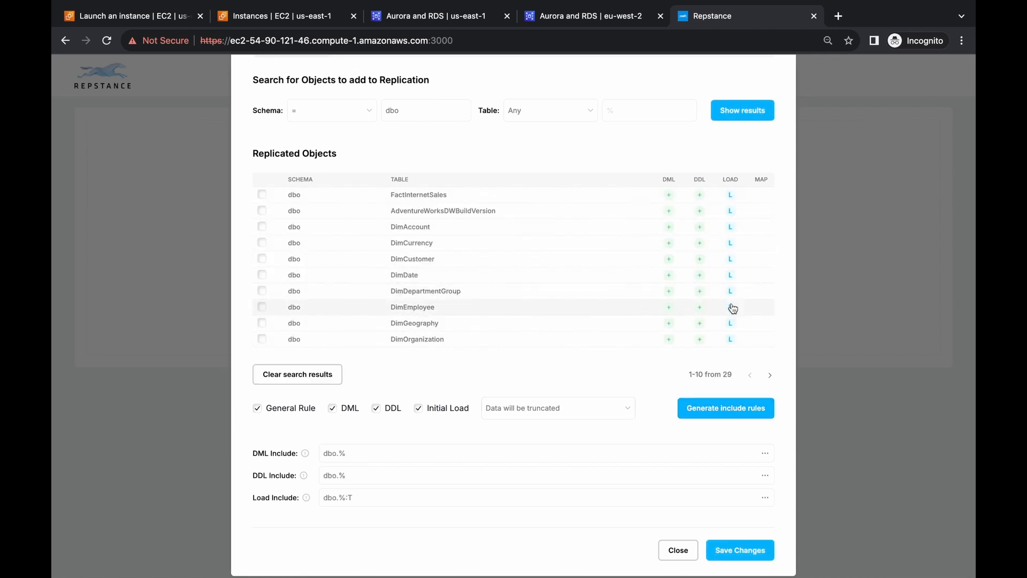
scroll(611, 438, "down", 1)
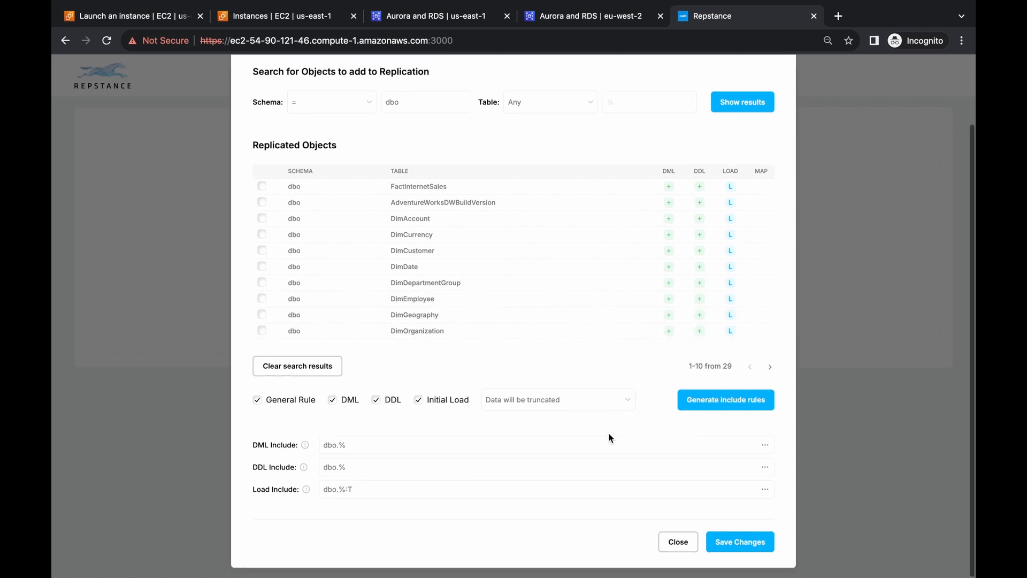
left_click(761, 540)
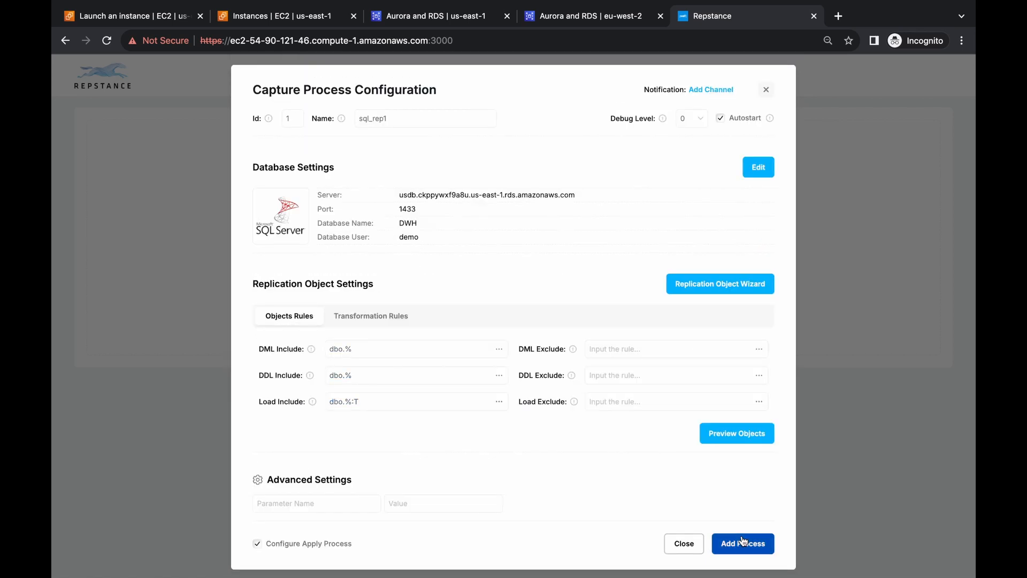
Step: Preview the objects covered by the include rules and add the capture process with Configure Apply Process enabled
left_click(725, 435)
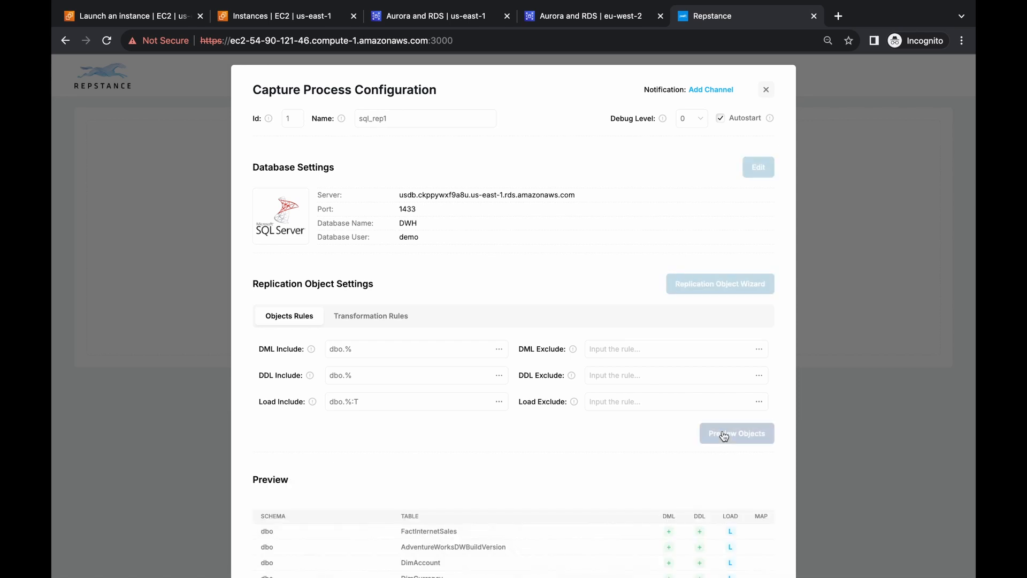
scroll(621, 448, "down", 5)
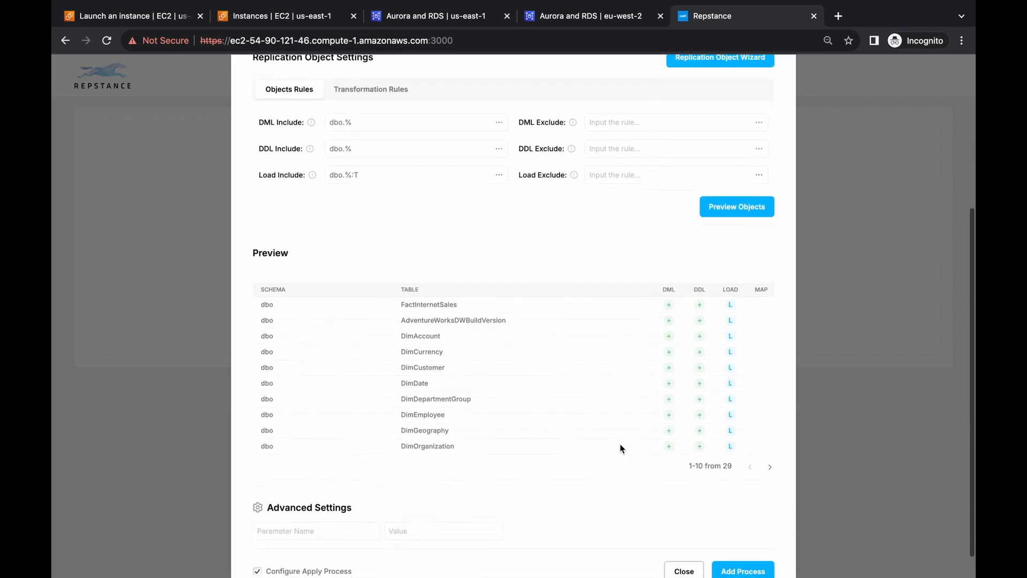
left_click(770, 462)
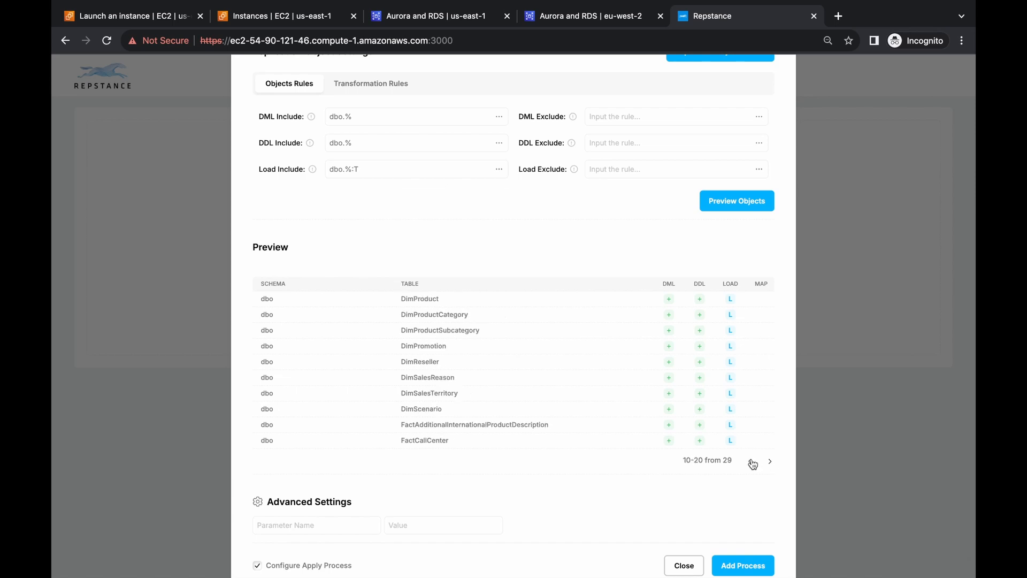
left_click(750, 461)
scroll(613, 448, "down", 1)
scroll(613, 445, "down", 1)
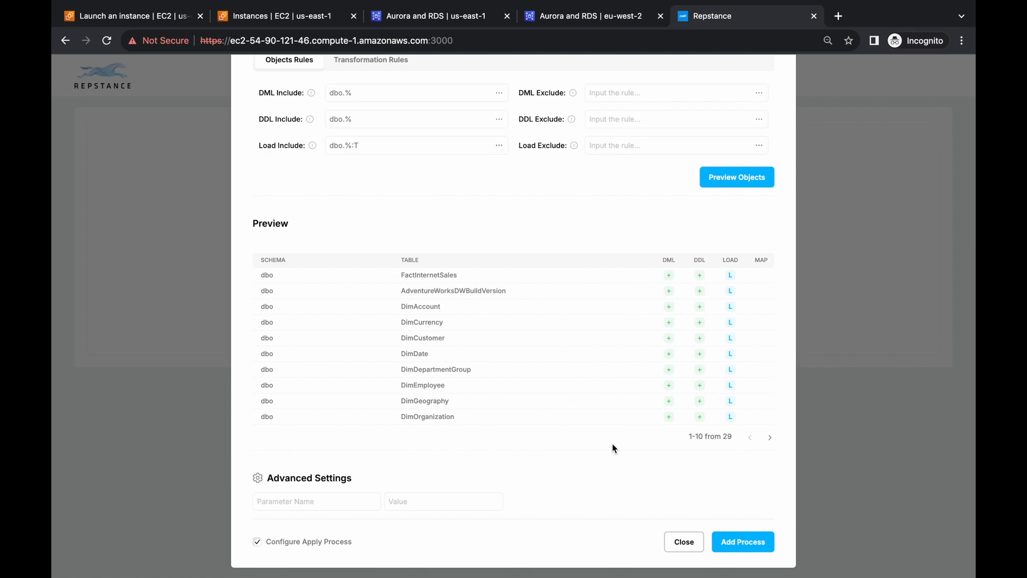
left_click(742, 543)
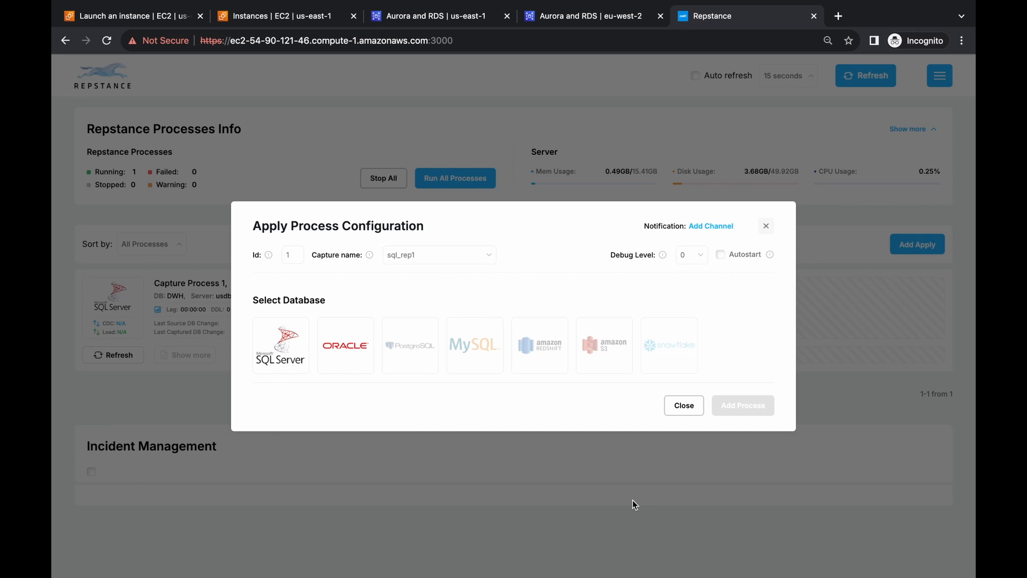
Step: Choose SQL Server as the apply database and enter the eu-west-2 RDS endpoint as the server, demo as the username, and the database password
mouse_move(415, 366)
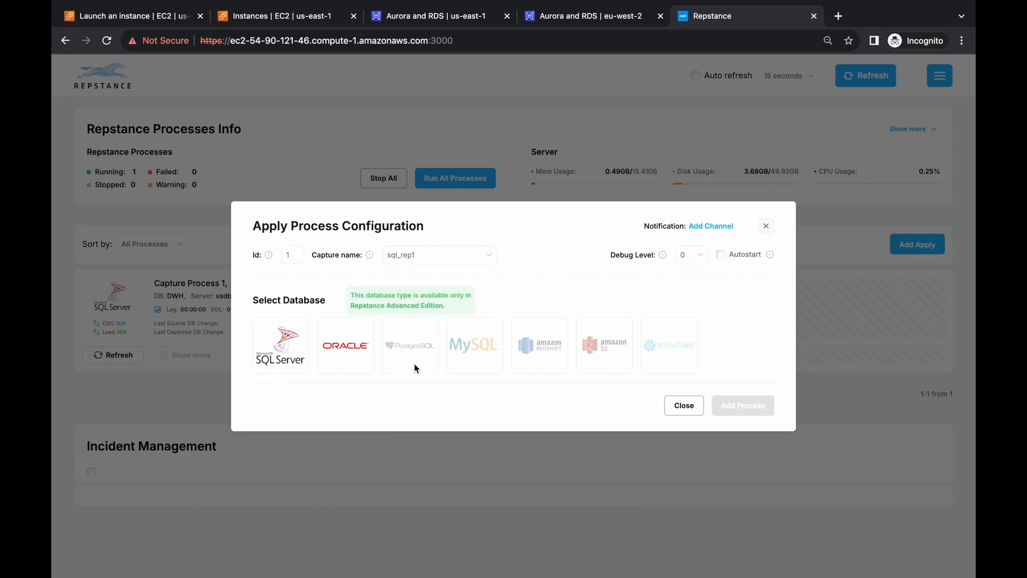
left_click(276, 352)
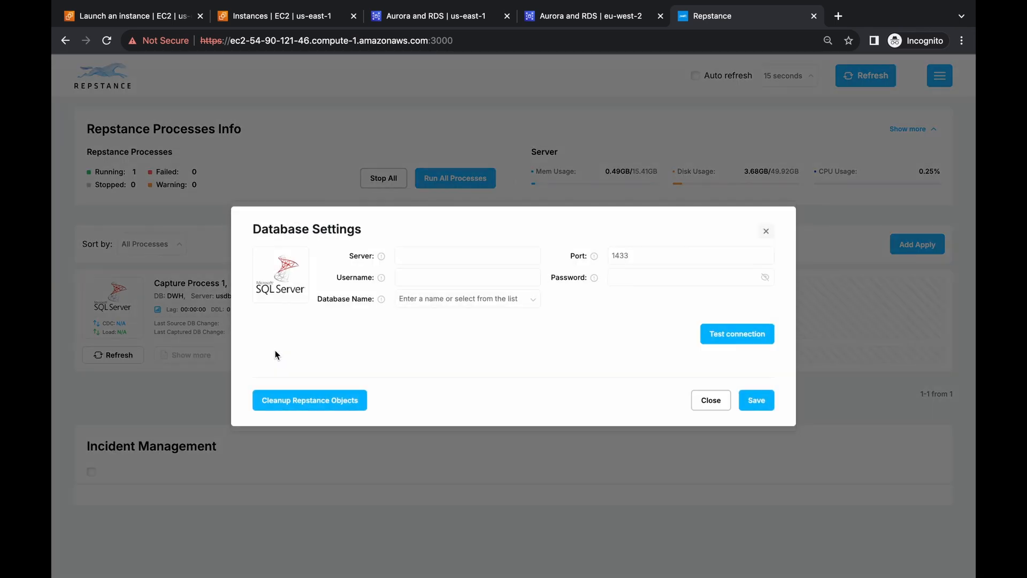
left_click(445, 257)
key("super+v")
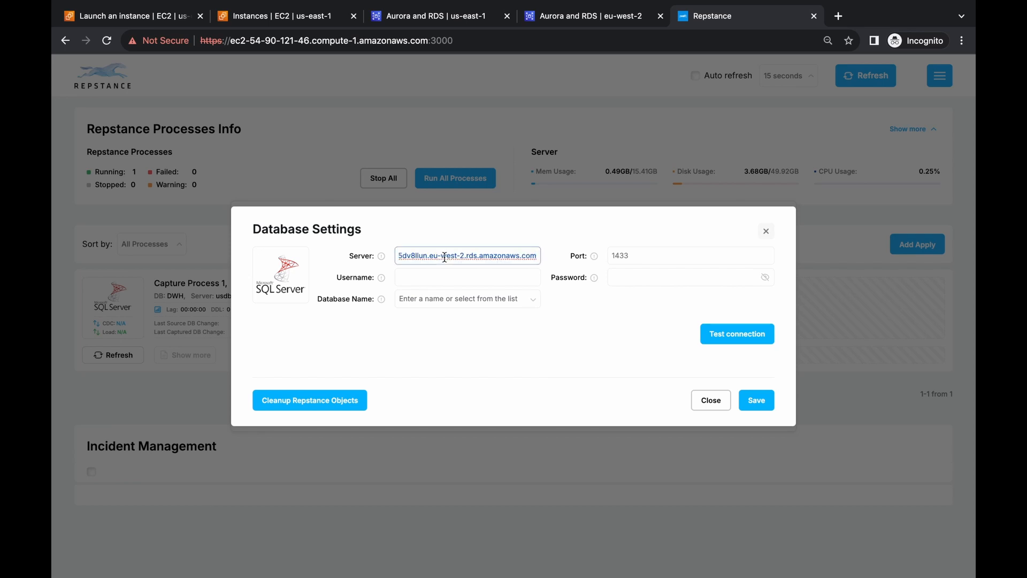
left_click(429, 275)
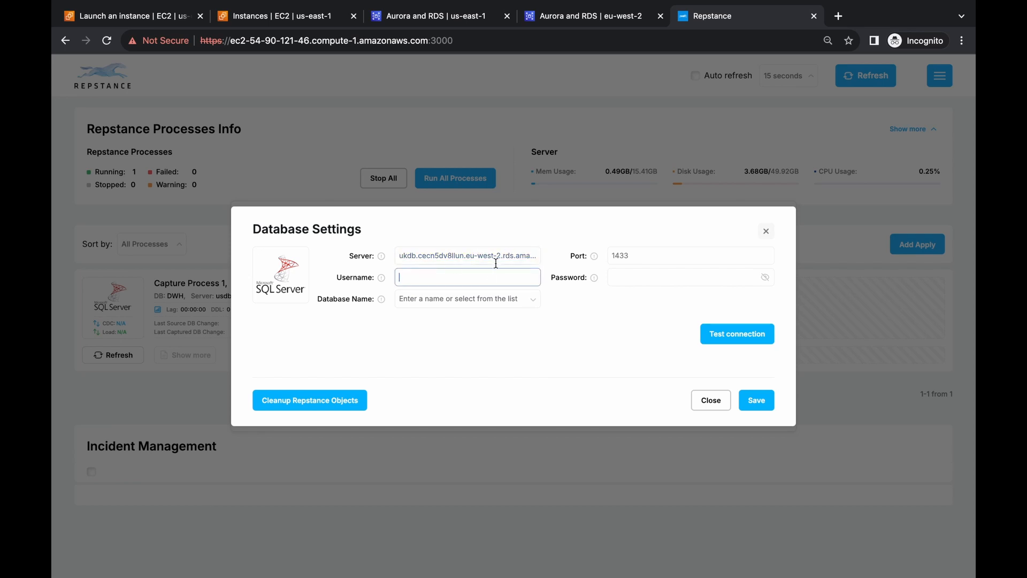
type("demo")
key("Tab")
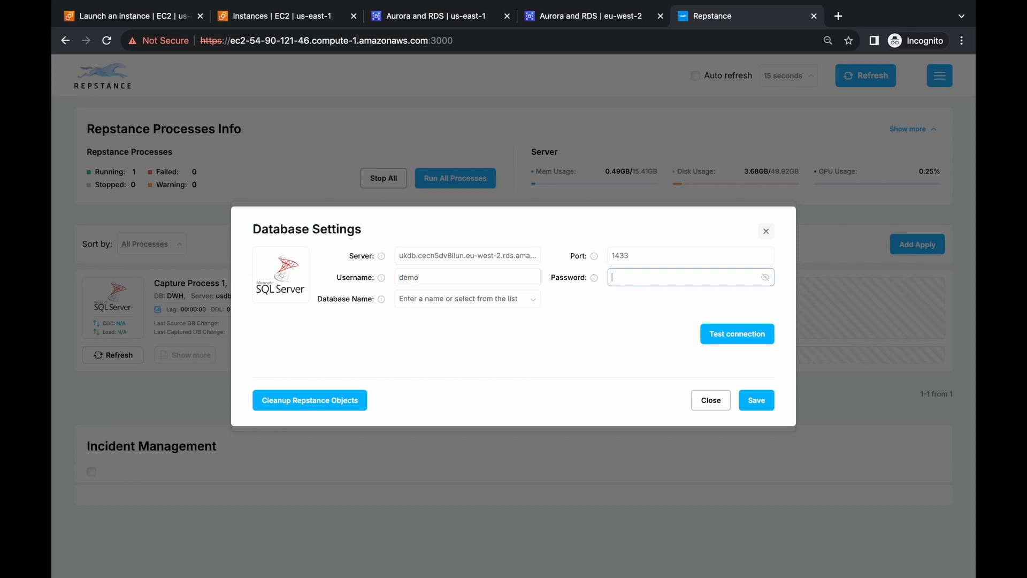
type("•••••••")
Step: Select DWH as the apply process's target database and test its connection
left_click(534, 300)
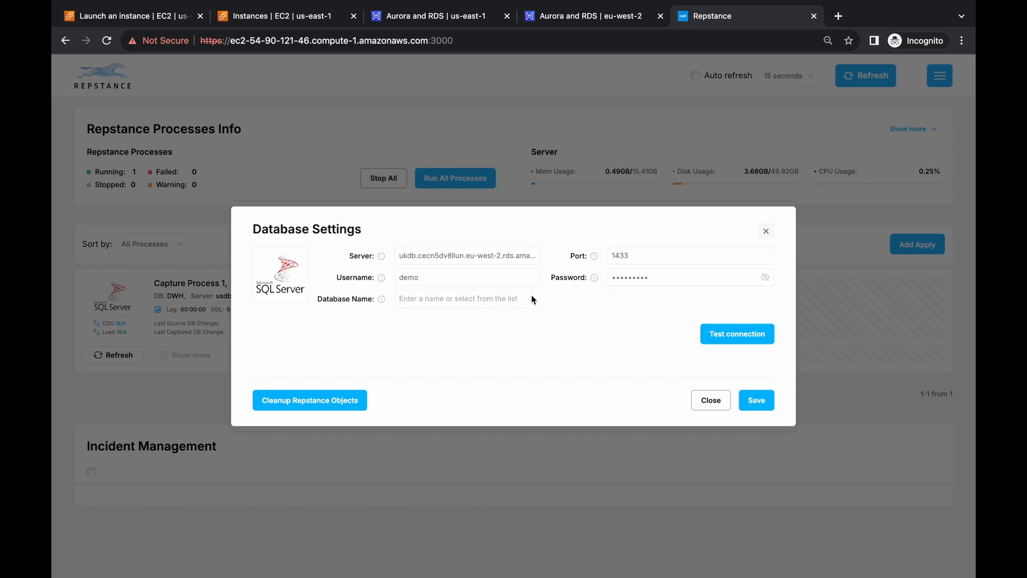
left_click(533, 299)
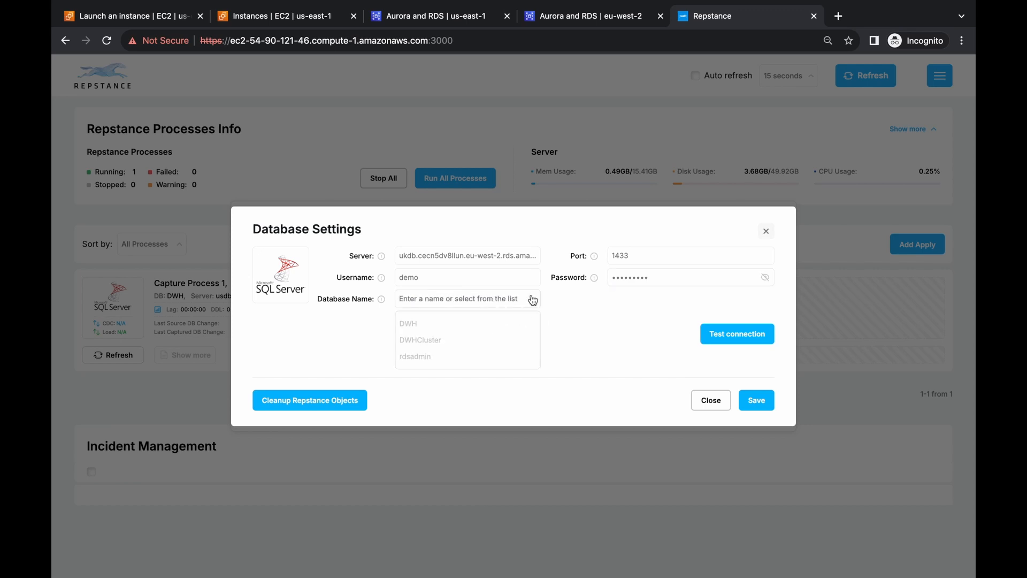
left_click(411, 324)
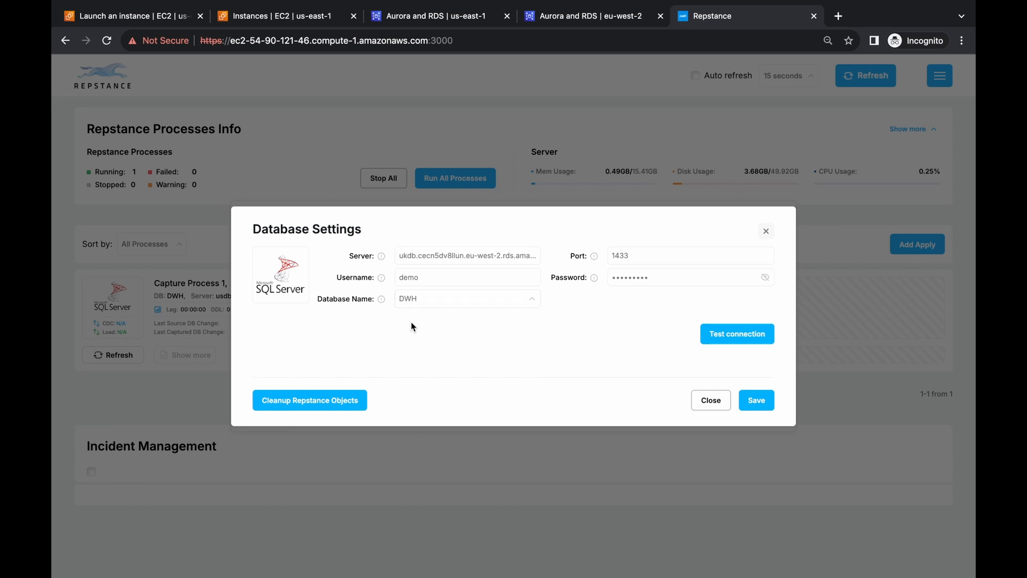
left_click(726, 336)
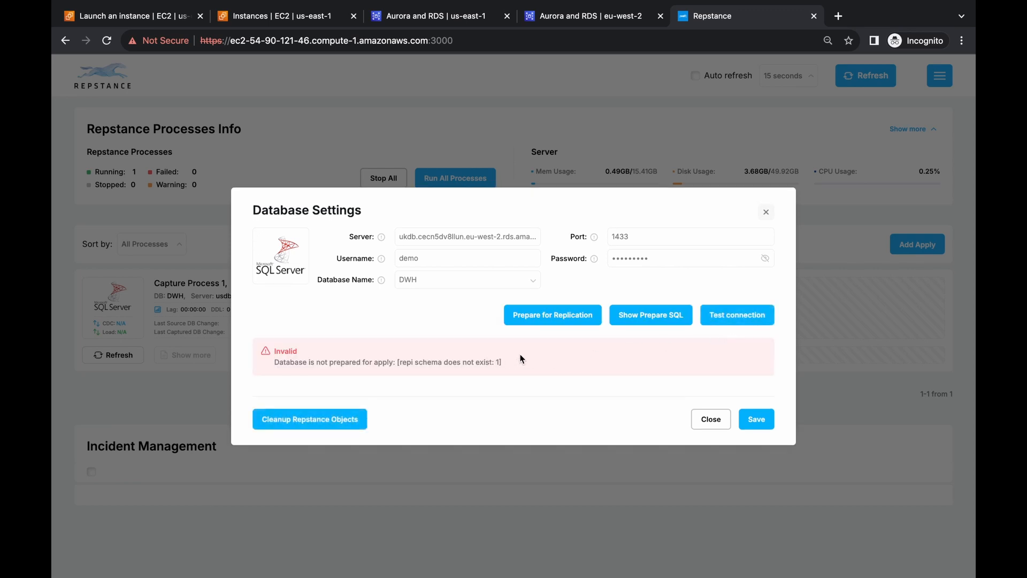
Step: Prepare the target DWH database for replication and add the apply process with Autostart enabled
left_click(535, 317)
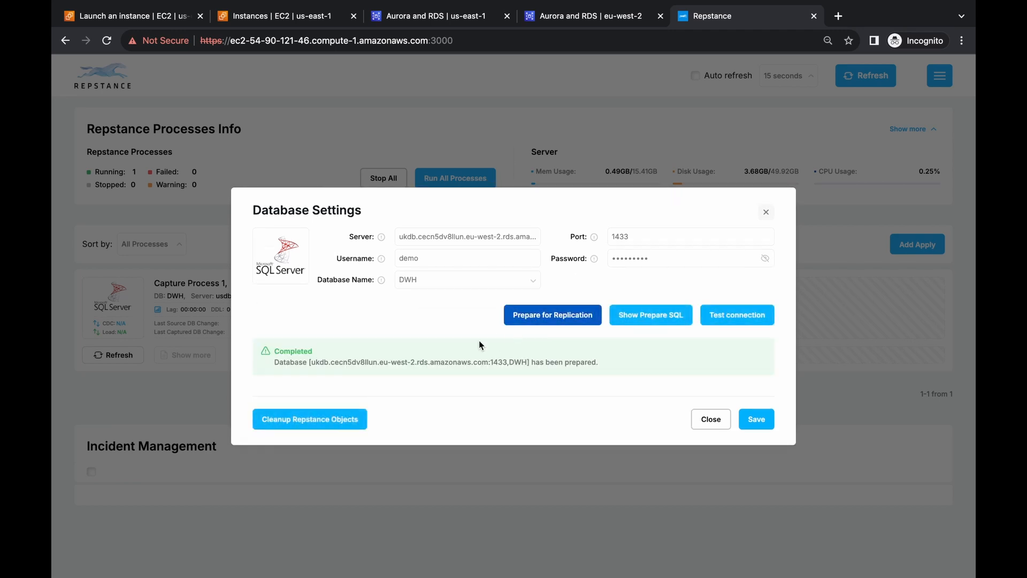
left_click(756, 421)
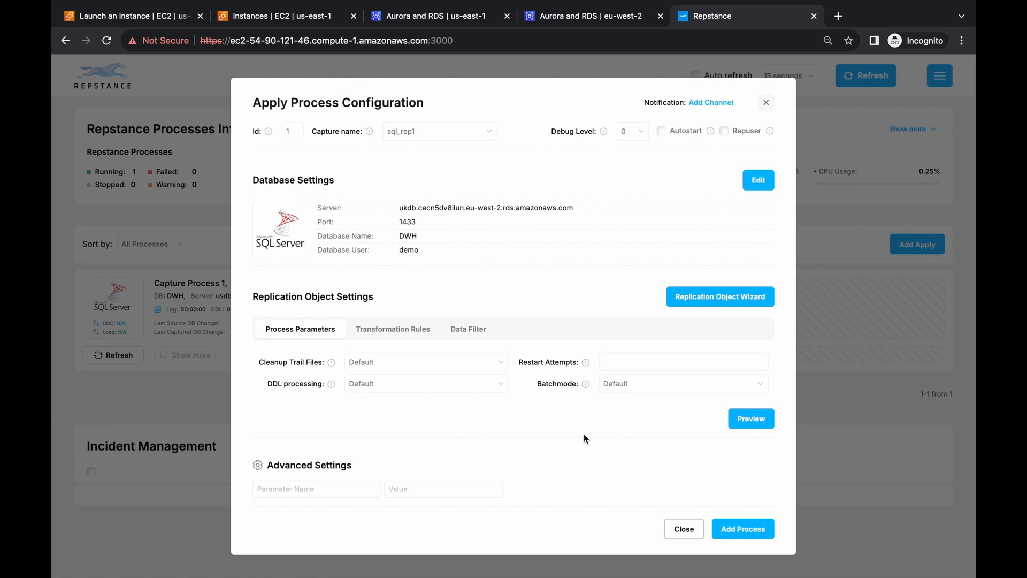
left_click(662, 132)
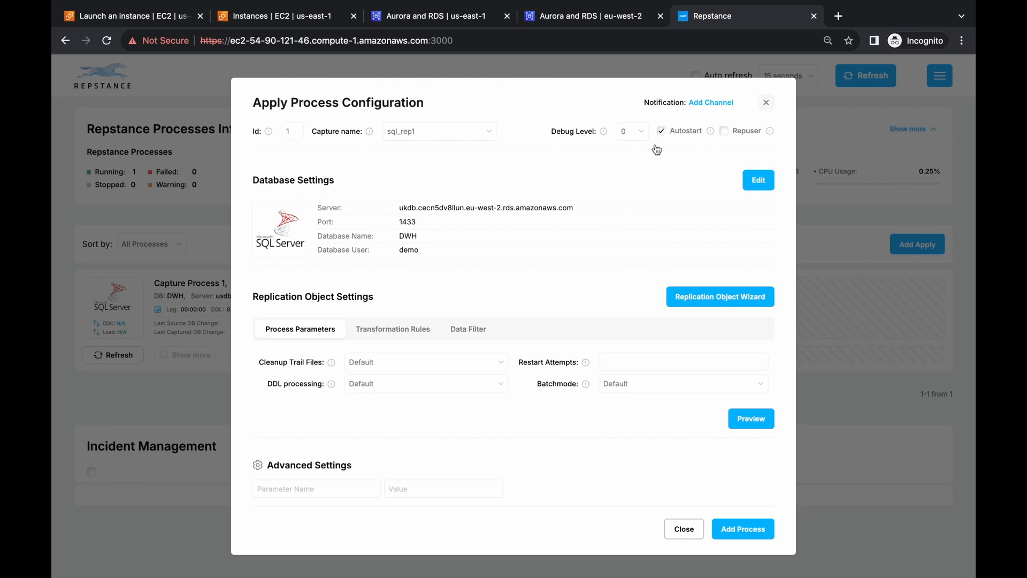
left_click(754, 530)
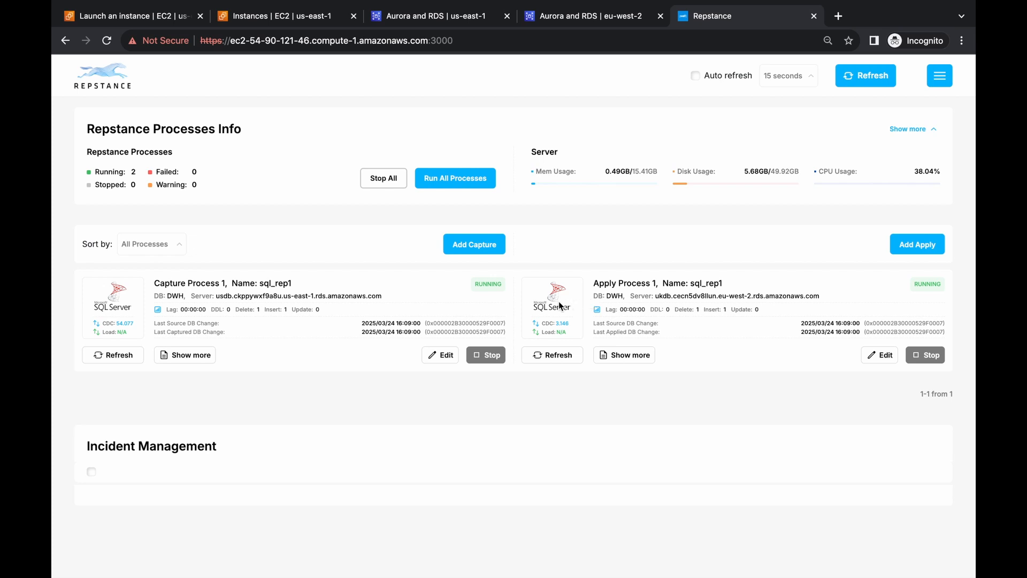
Step: Open the capture process details, refresh the statistics, and examine the load progress and per-table row counts
mouse_move(494, 283)
left_click(199, 357)
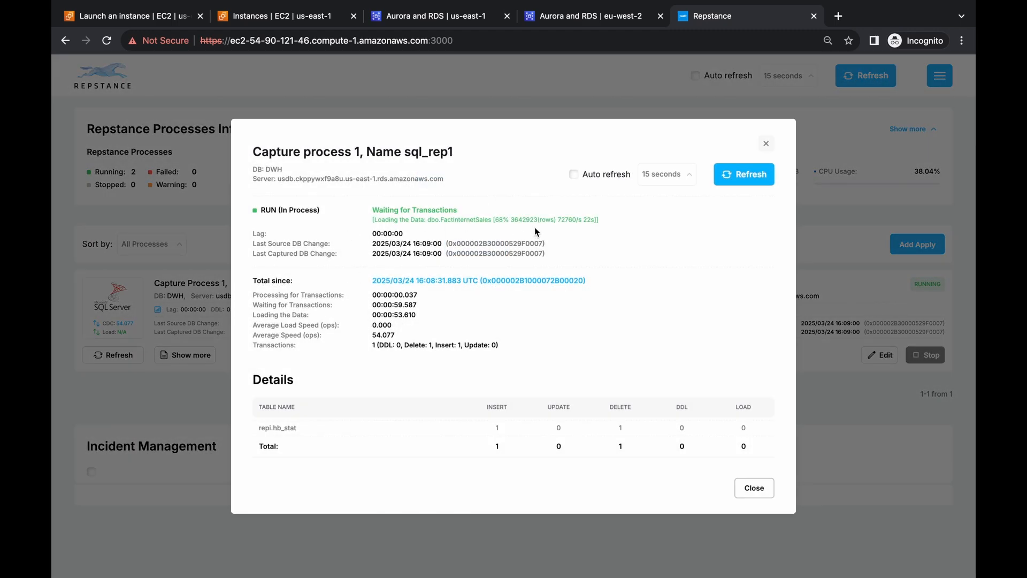
left_click(742, 178)
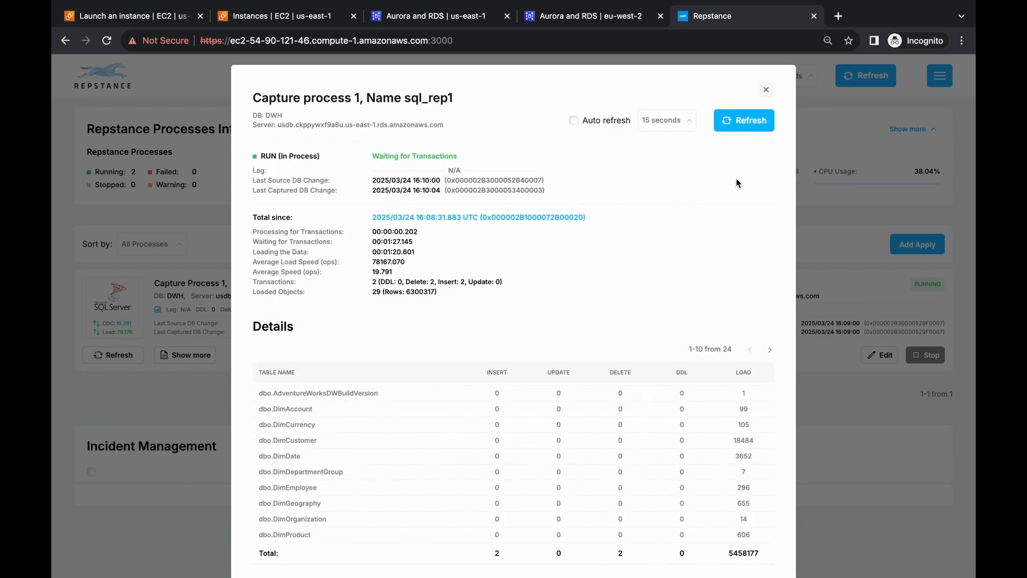
scroll(646, 300, "down", 2)
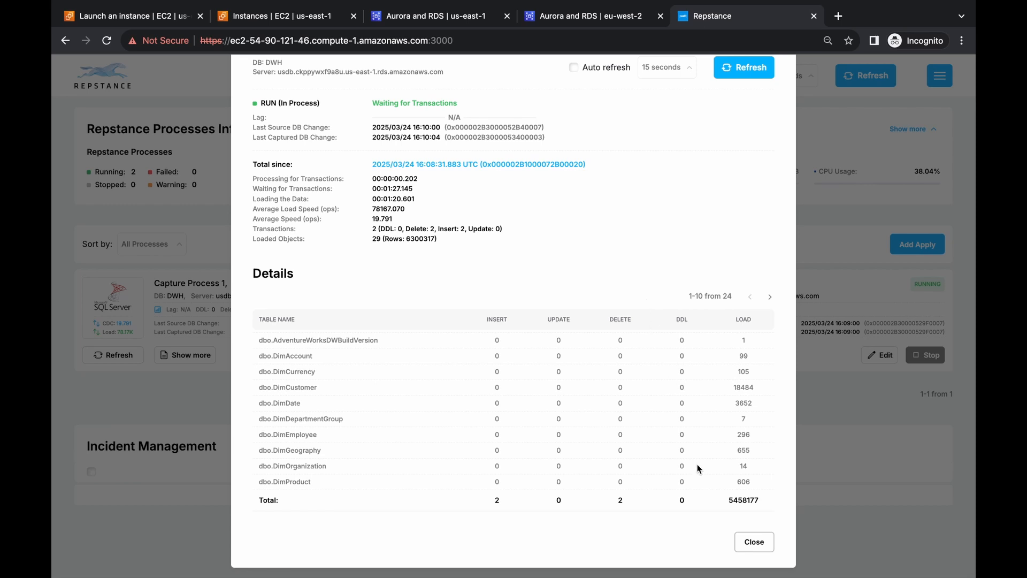
scroll(697, 464, "up", 2)
scroll(698, 464, "down", 2)
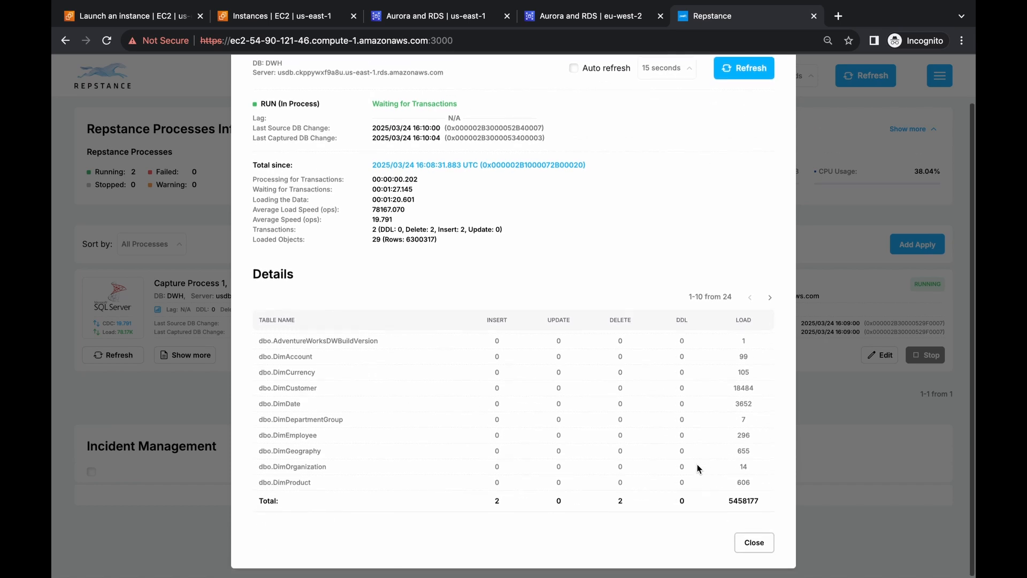
Step: Refresh the capture process statistics to check its load status, and close its details
left_click(746, 73)
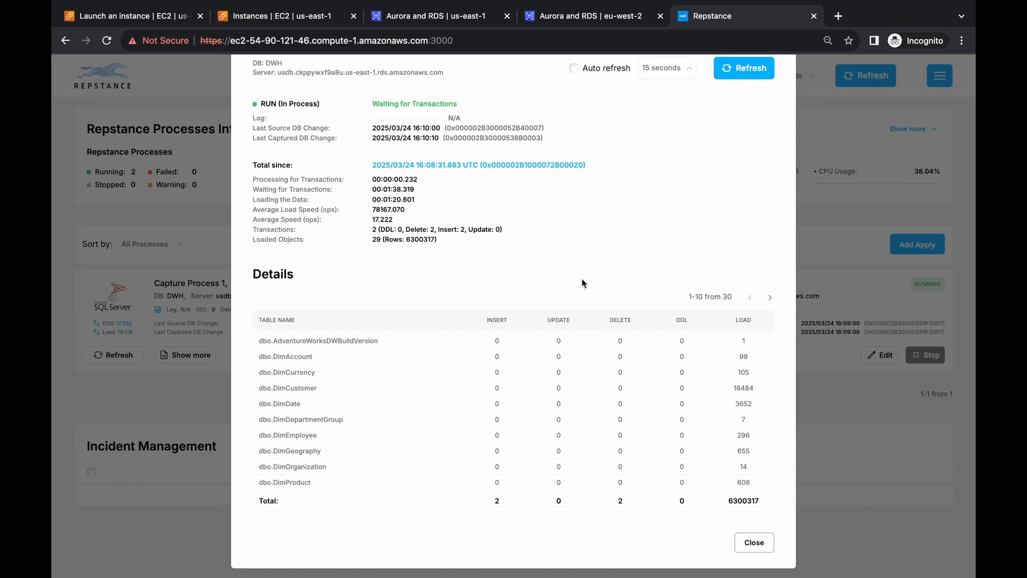
left_click(753, 542)
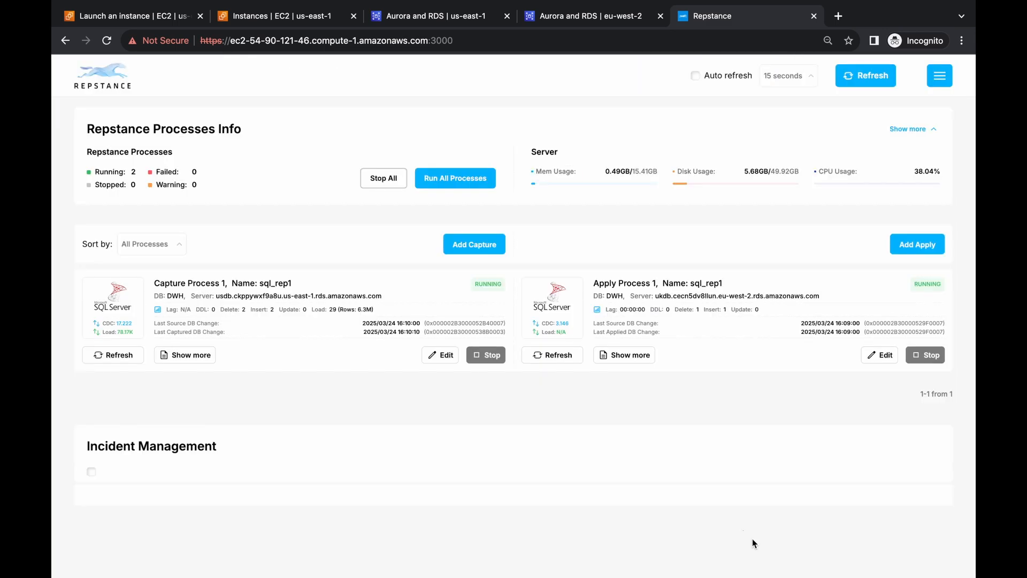
Step: Examine the apply process's load progress and per-table row counts, refreshing its statistics, and close the details and refresh the process overview
left_click(624, 355)
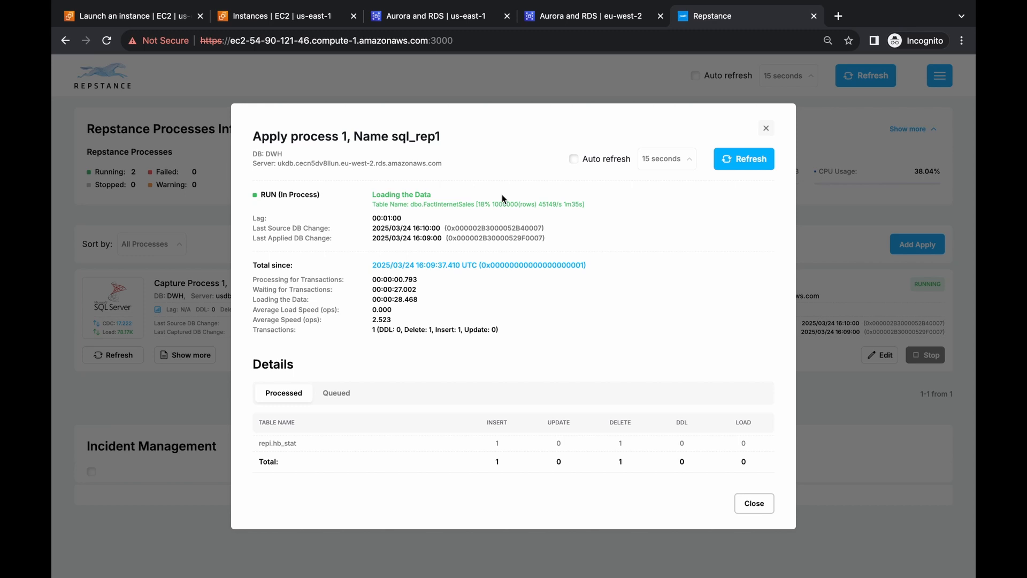
left_click(748, 162)
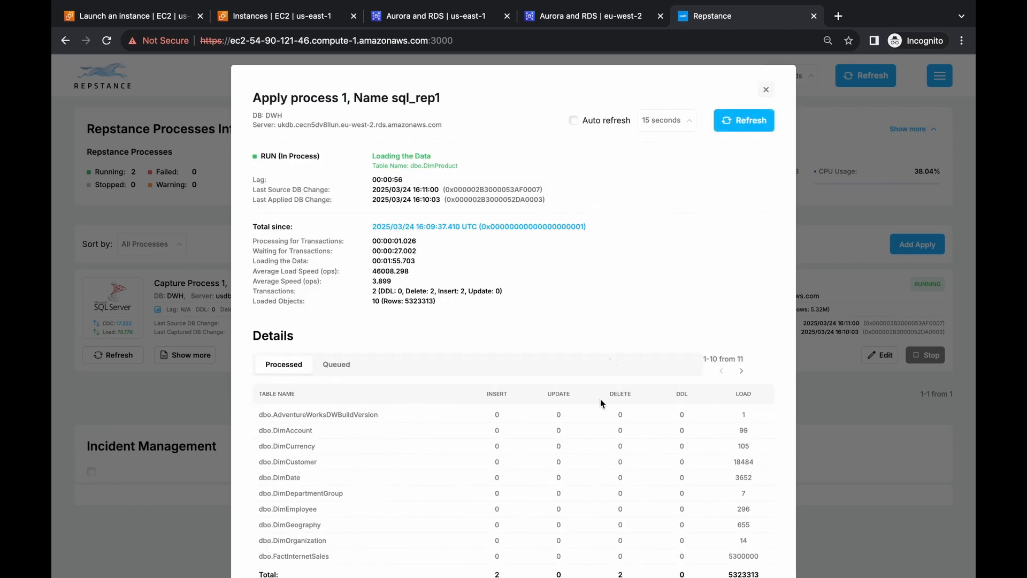
scroll(597, 432, "down", 3)
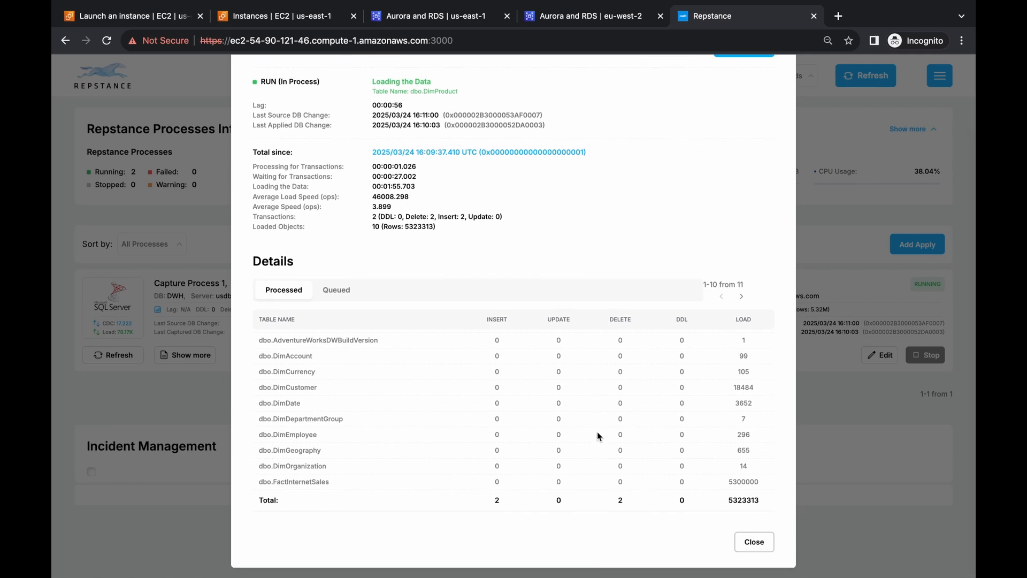
scroll(597, 431, "up", 2)
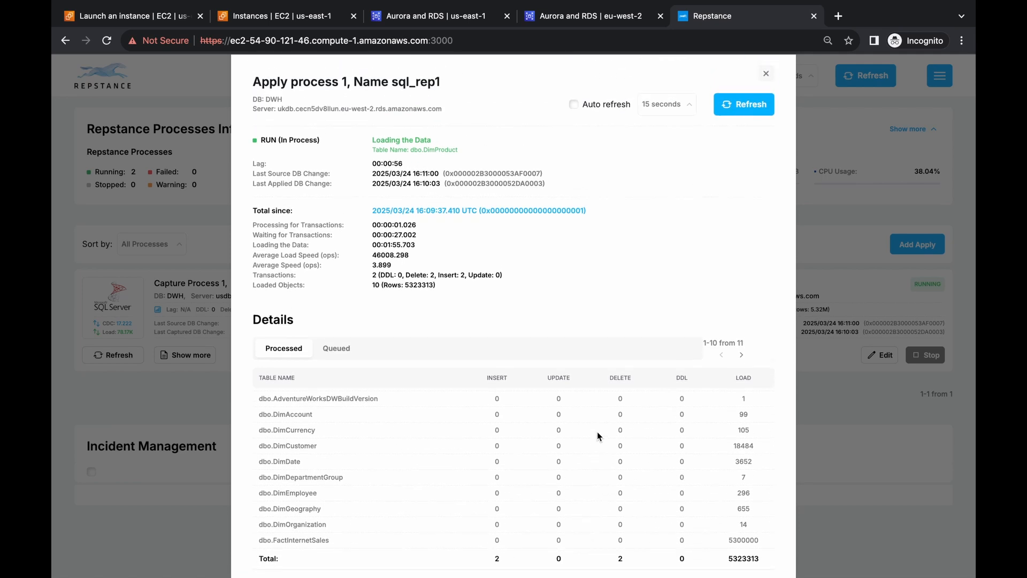
scroll(598, 431, "down", 2)
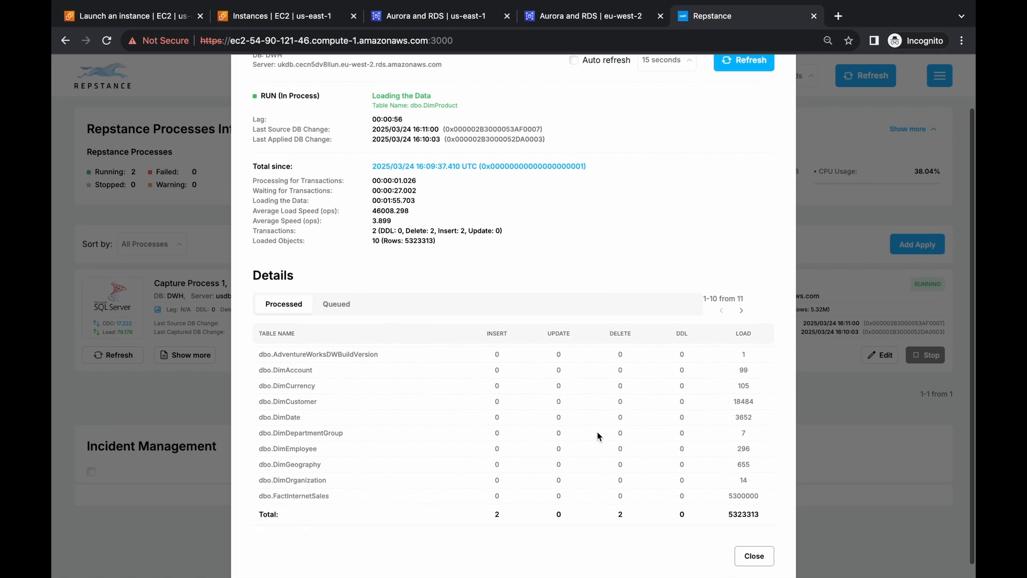
scroll(597, 431, "up", 1)
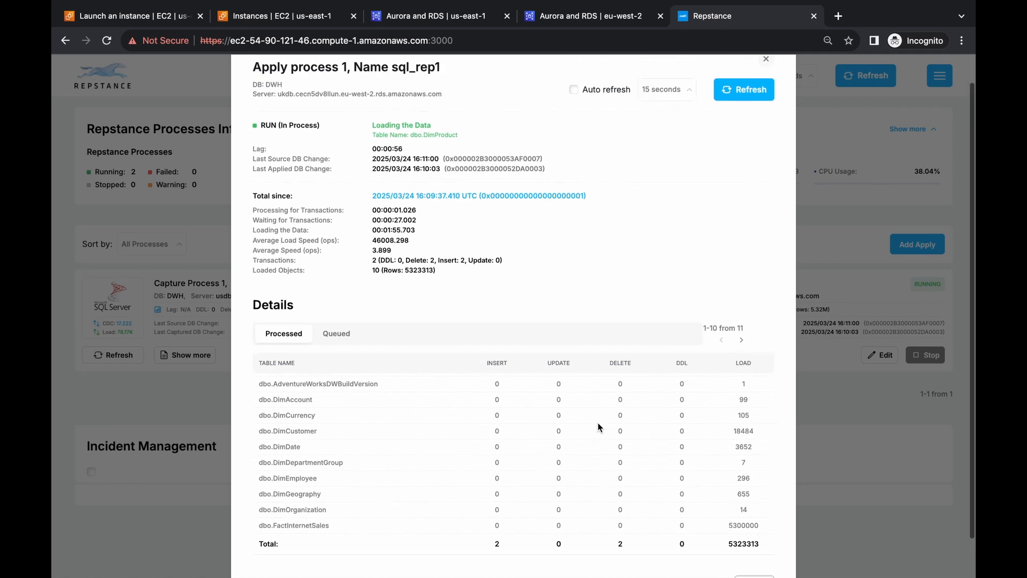
left_click(749, 91)
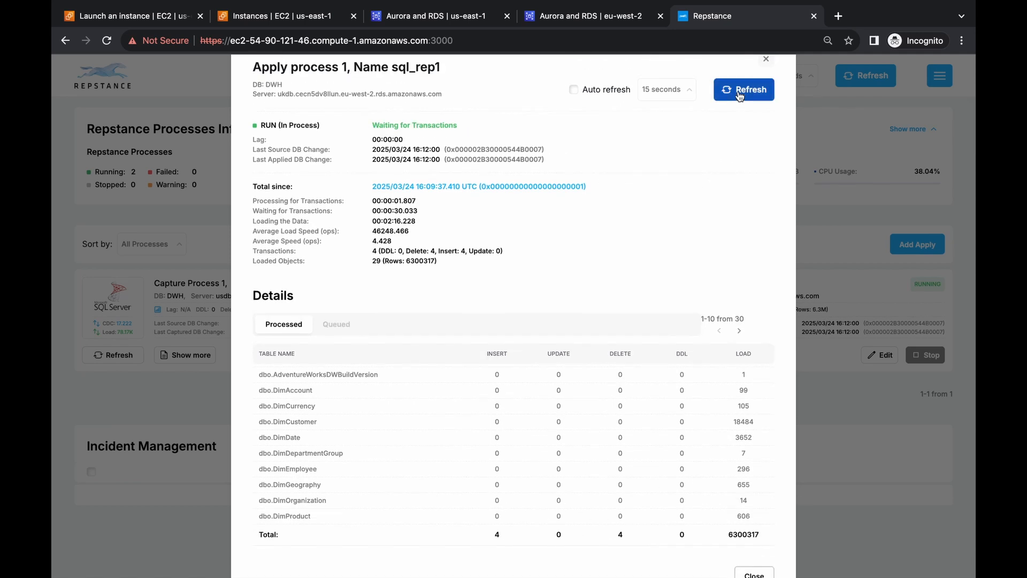
left_click(767, 59)
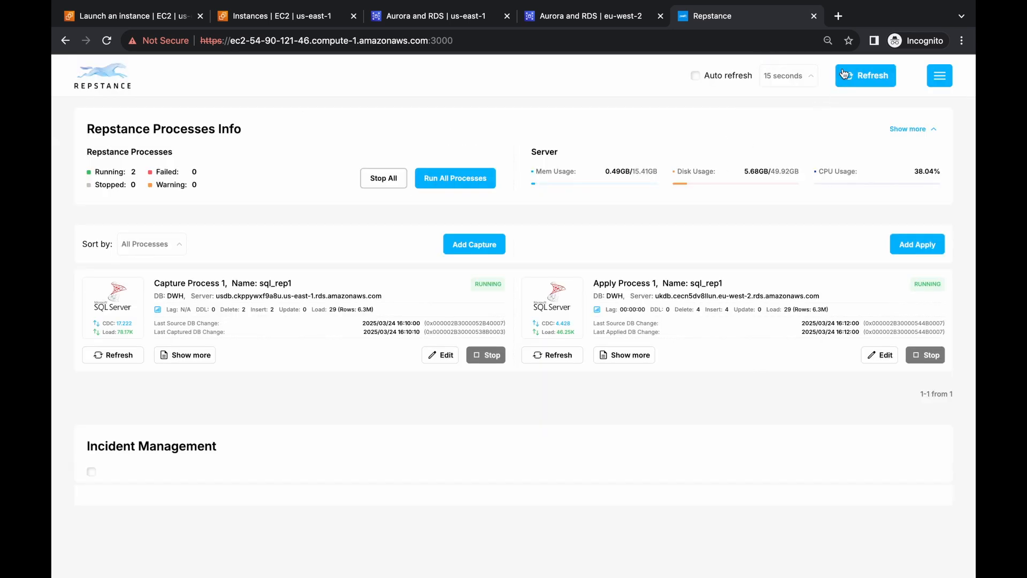
left_click(867, 75)
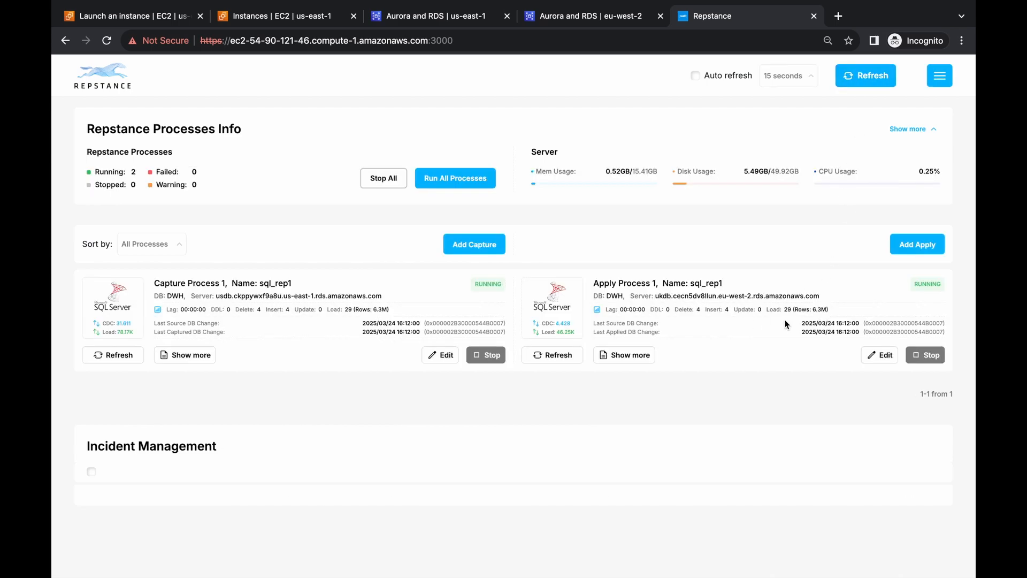
Step: Switch to SQL Server Management Studio and execute the whole FactInternetSales data-change script on the us-east-1 DWH database
key("ctrl+Right")
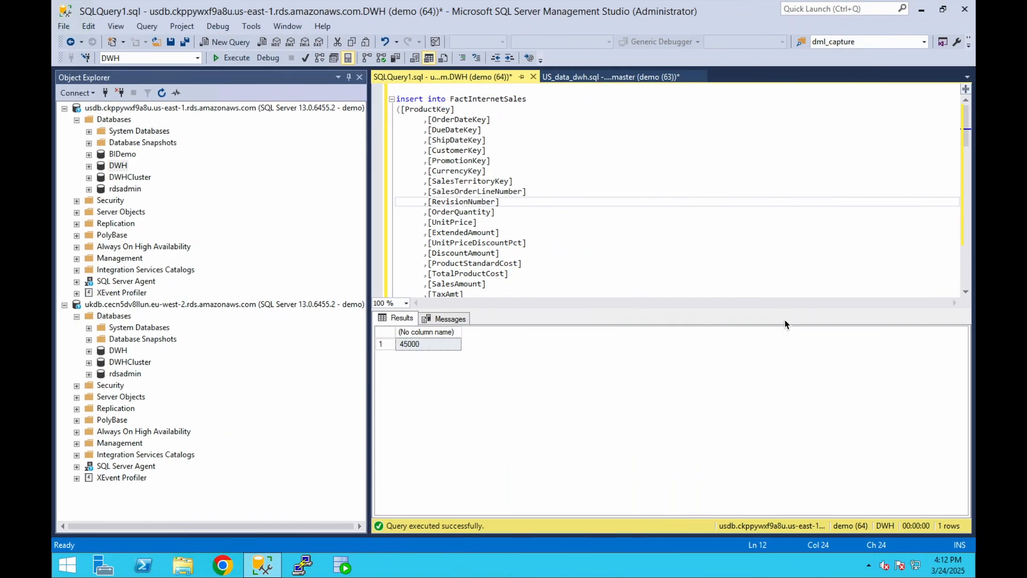
left_click(479, 90)
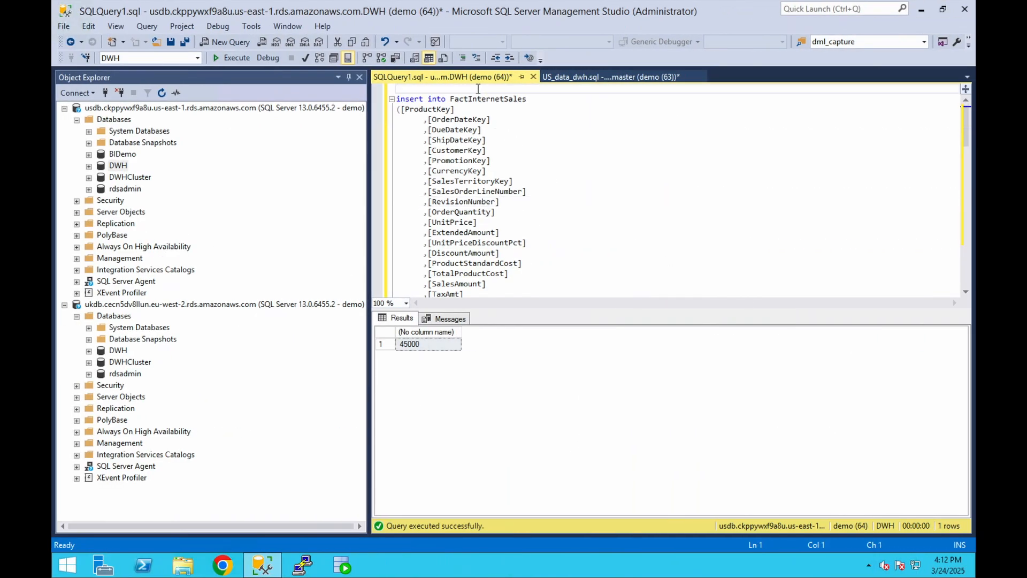
left_click(225, 59)
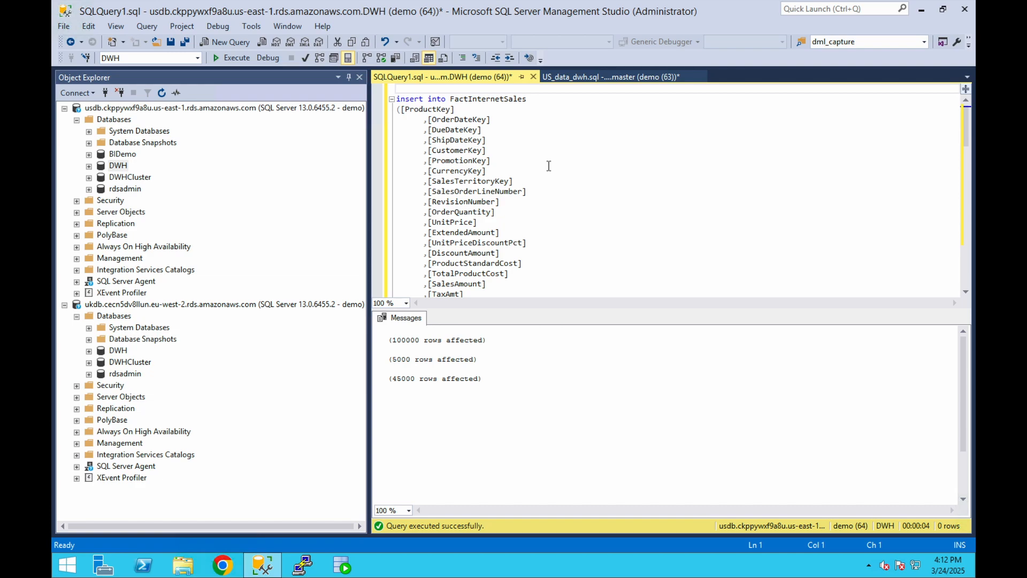
Step: Switch back to Repstance, refresh the overview, and check the capture process details for the captured changes to dbo.FactInternetSales
key("ctrl+Left")
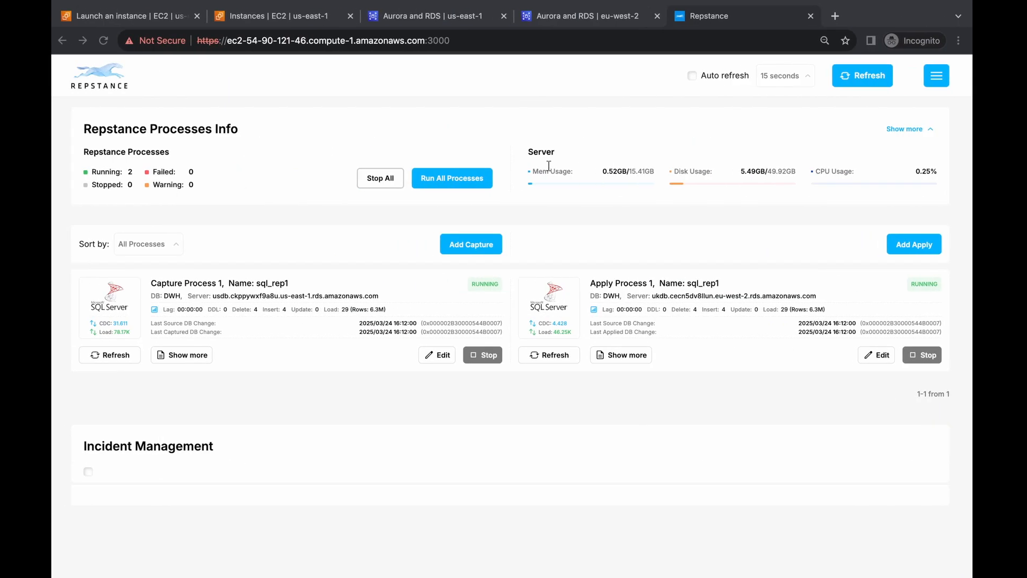
left_click(850, 79)
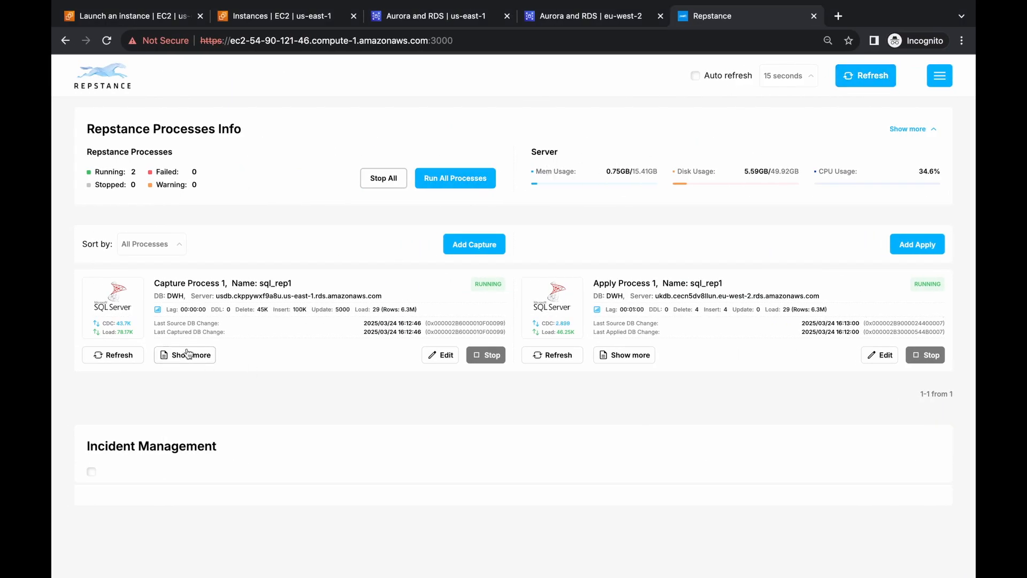
left_click(187, 355)
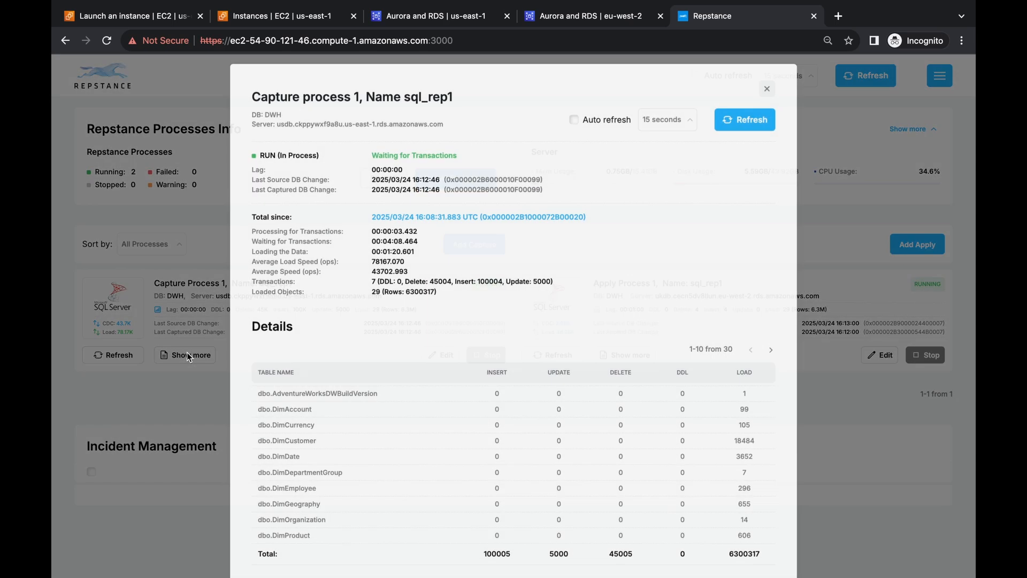
scroll(410, 448, "down", 1)
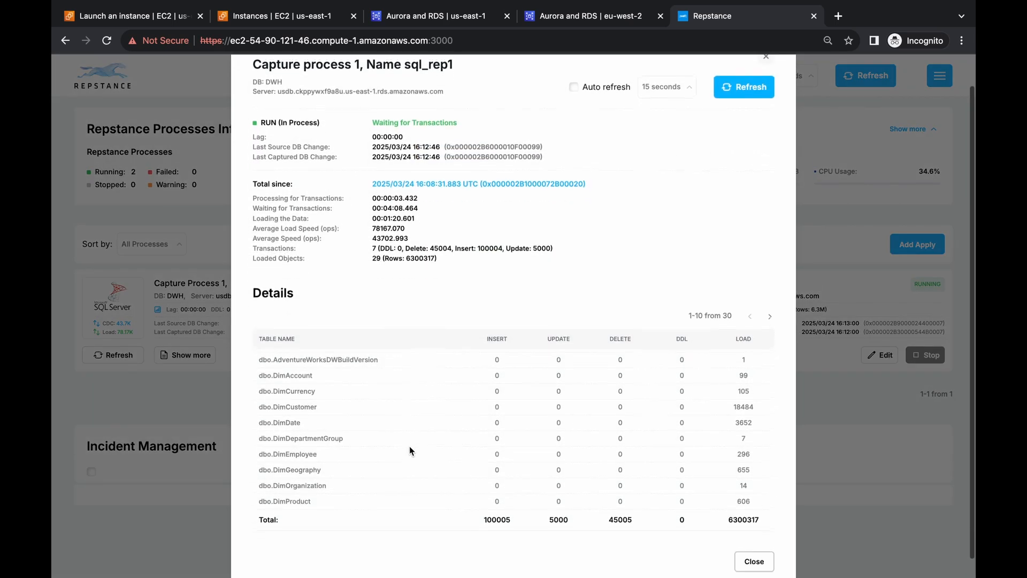
left_click(772, 316)
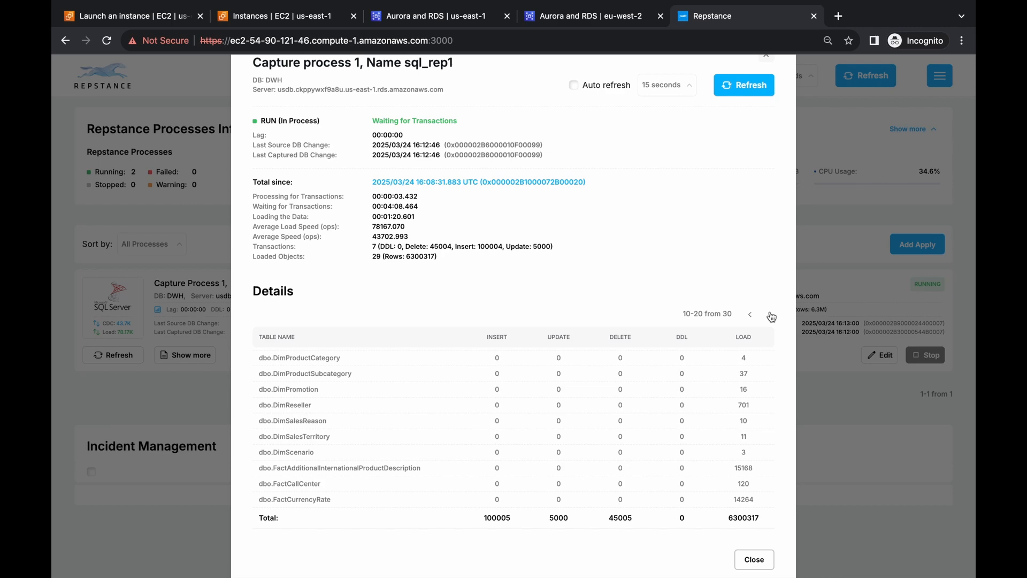
left_click(771, 315)
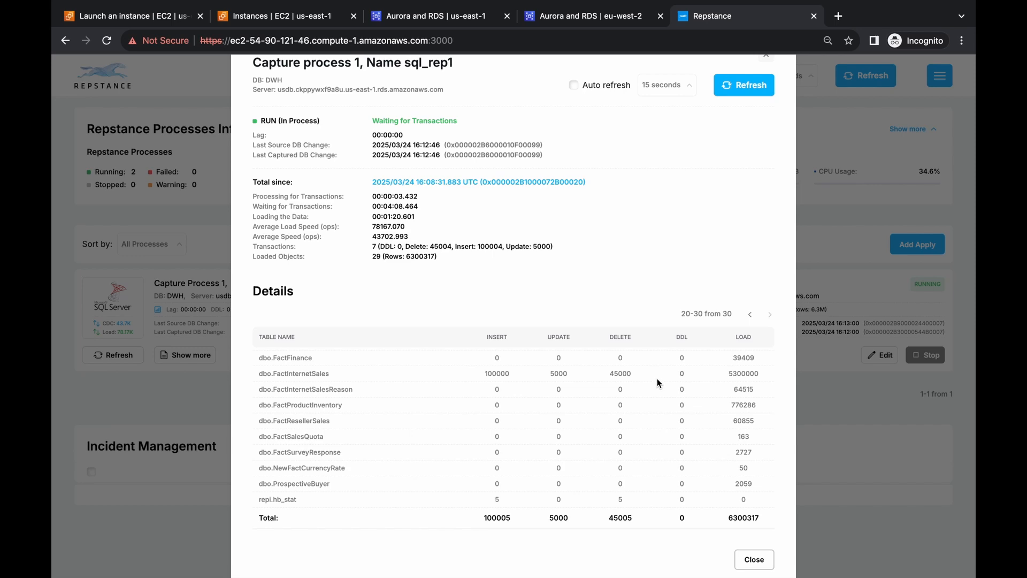
left_click(763, 565)
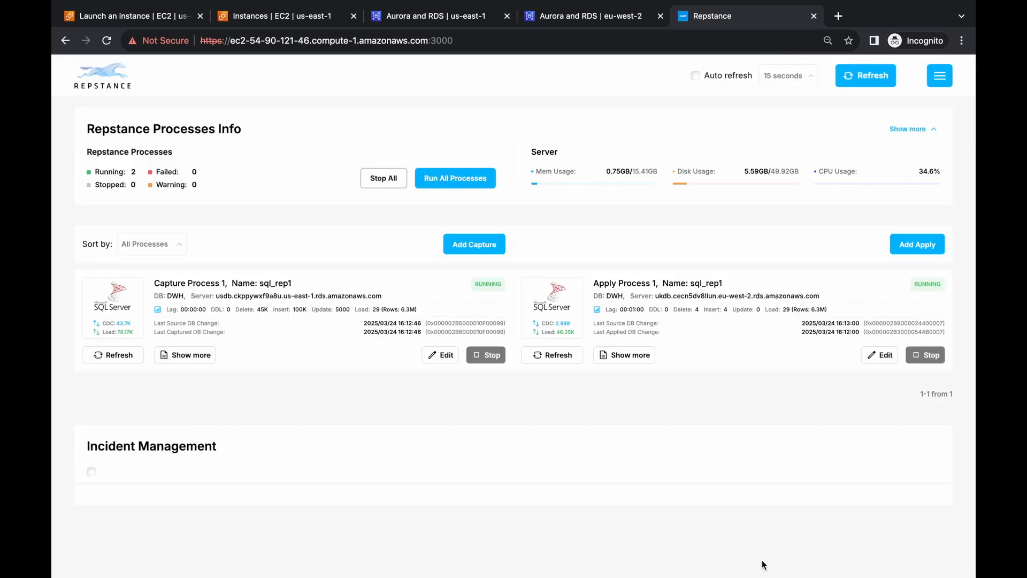
Step: Refresh the apply process details, check the applied changes for dbo.FactInternetSales on the last table page, and close the details
left_click(621, 355)
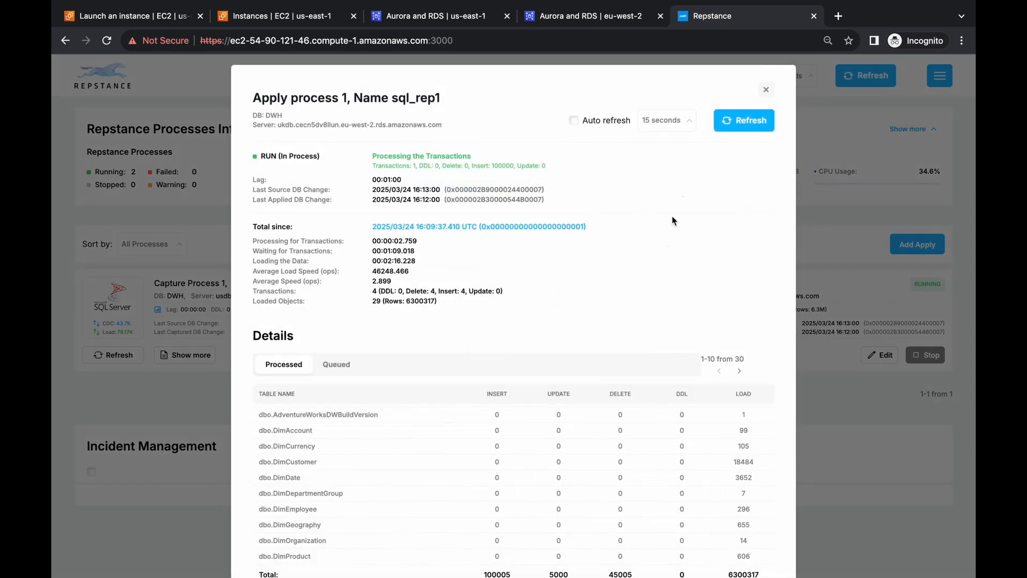
left_click(740, 126)
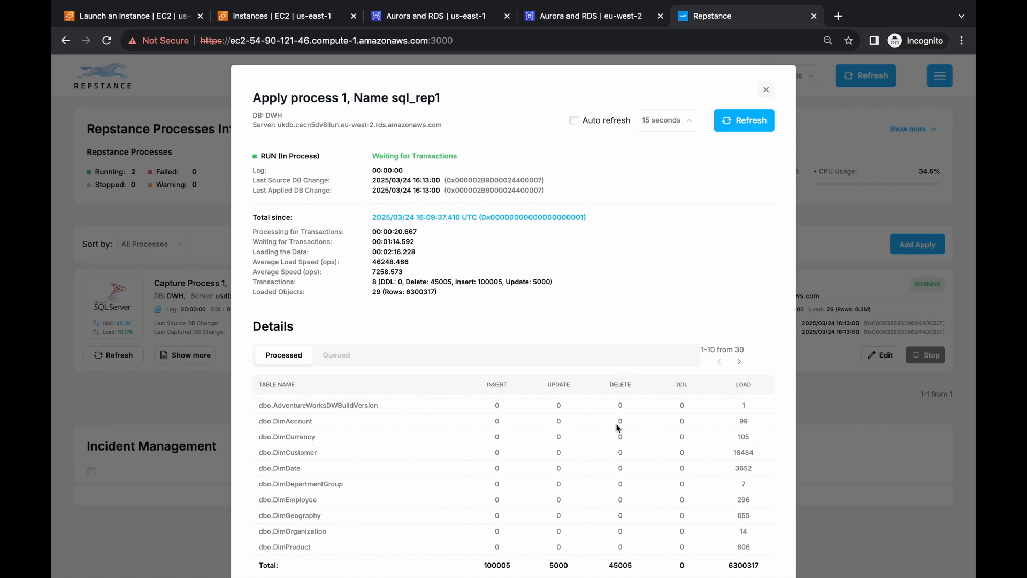
left_click(739, 363)
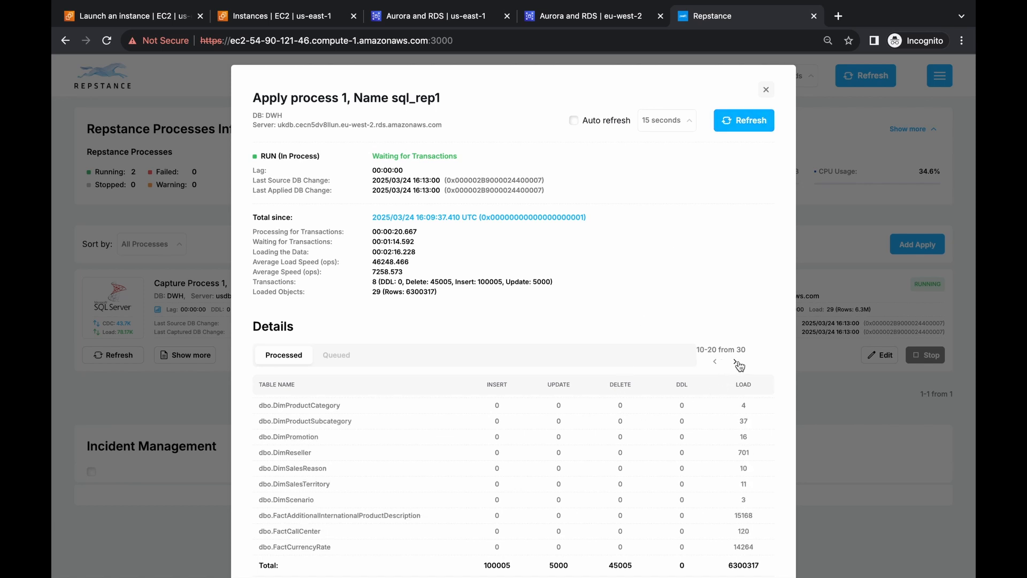
left_click(737, 363)
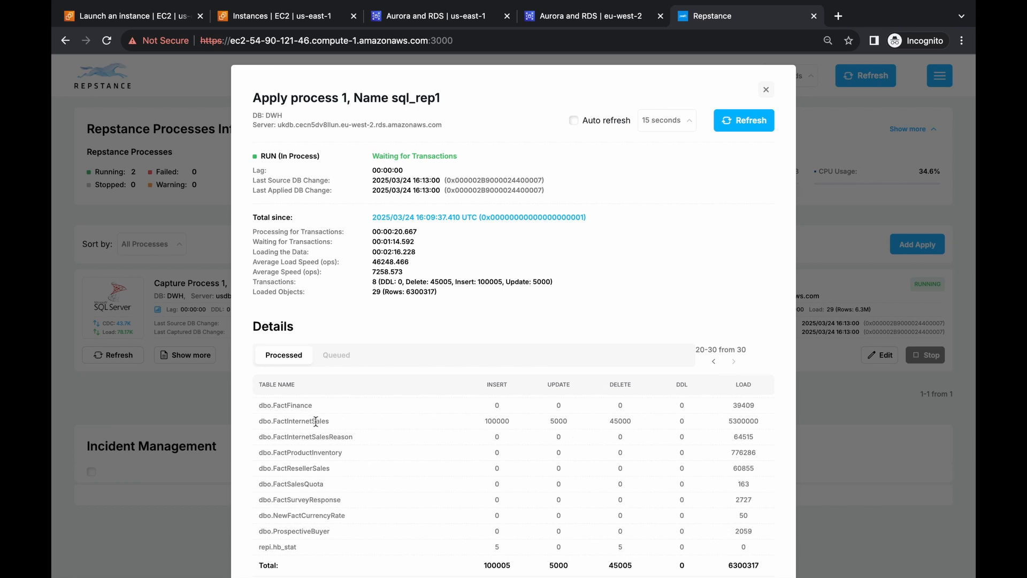
scroll(726, 428, "down", 1)
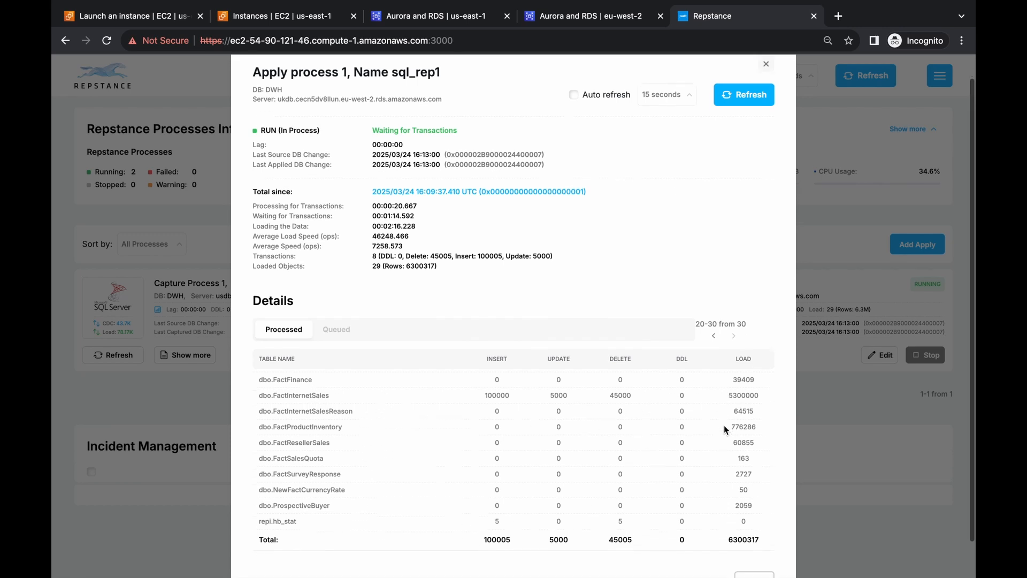
scroll(724, 425, "down", 2)
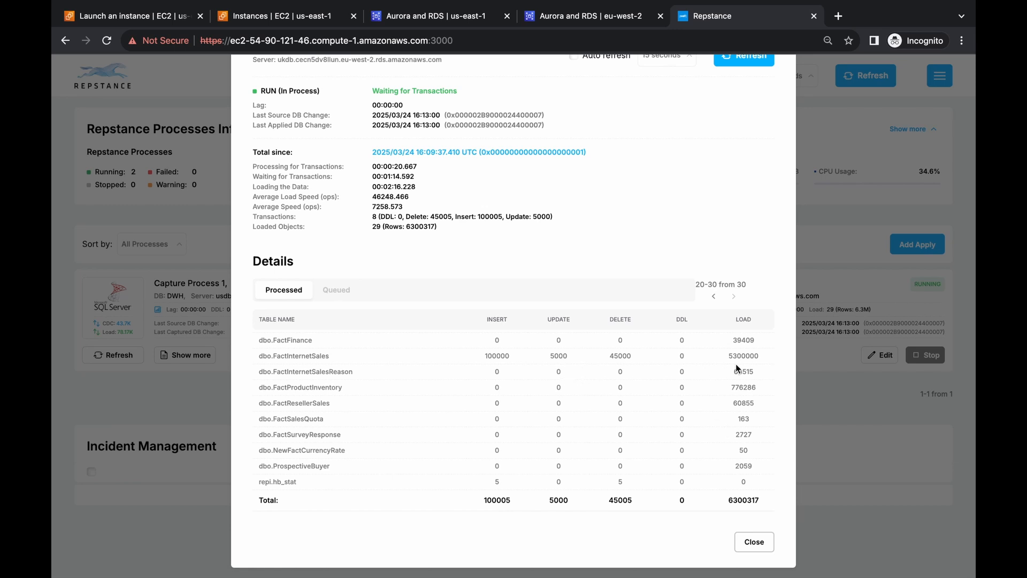
left_click(760, 544)
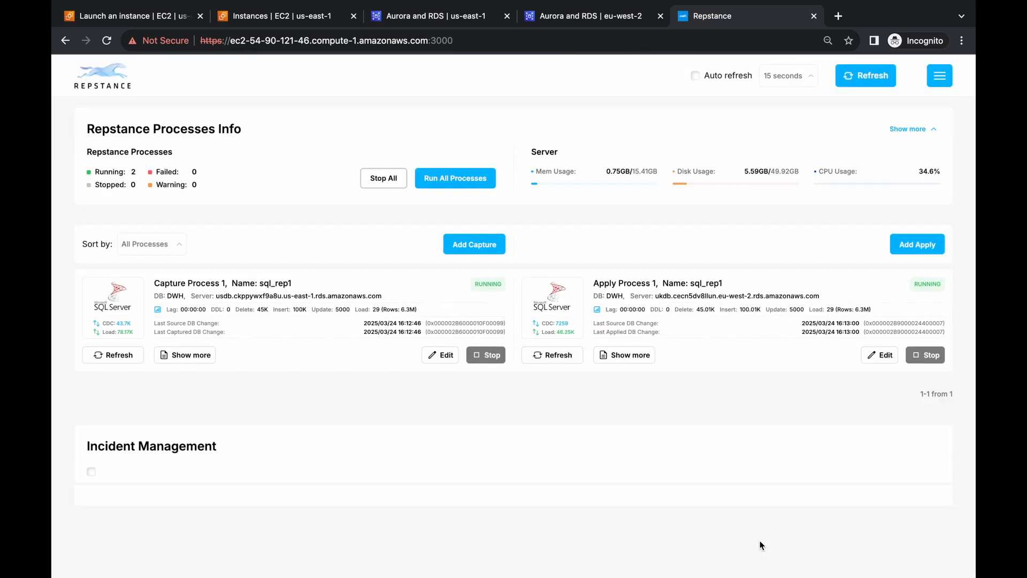